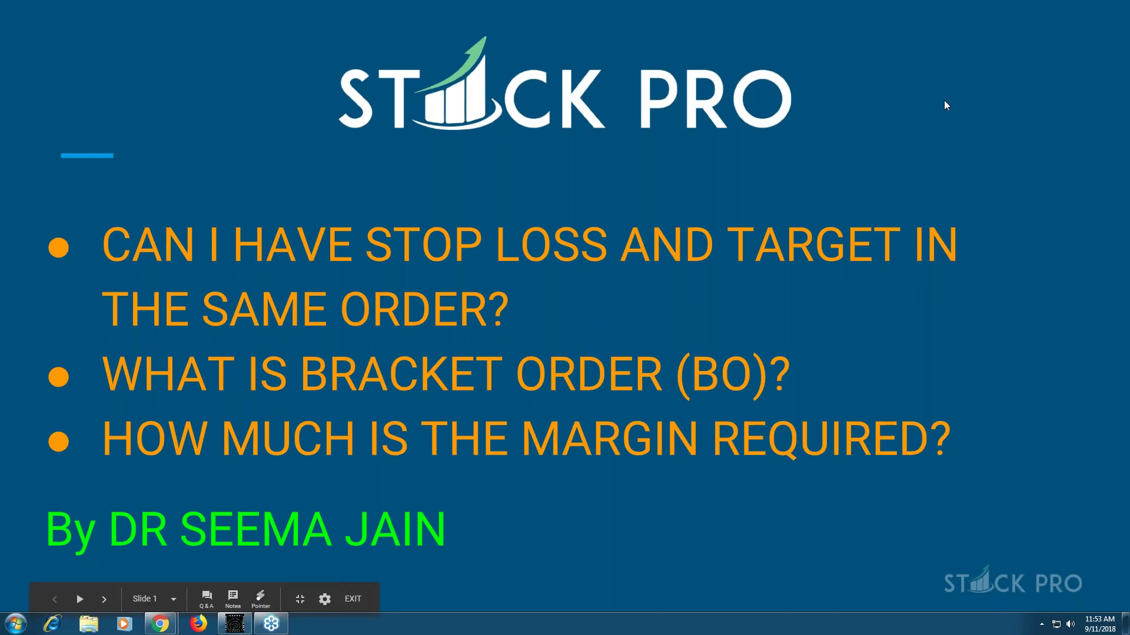
Switch to the HDFC chart in Kite and draw horizontal price lines at about 1906.5 and 1914.84.
{"action": "key", "text": "alt+Tab"}
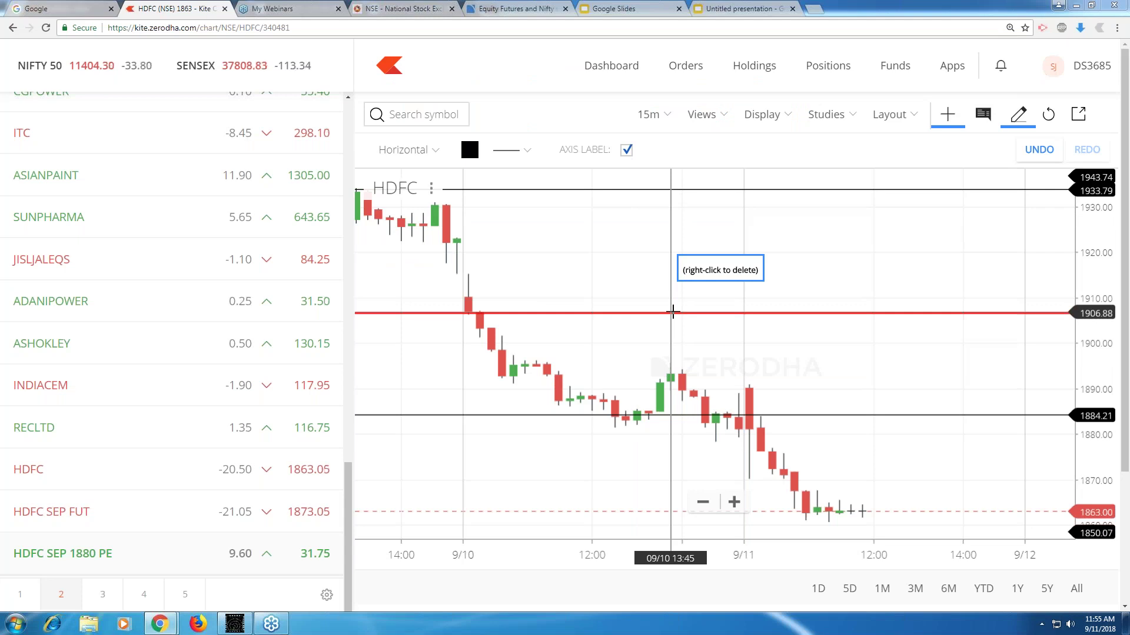
{"action": "left_click", "coordinate": [673, 313]}
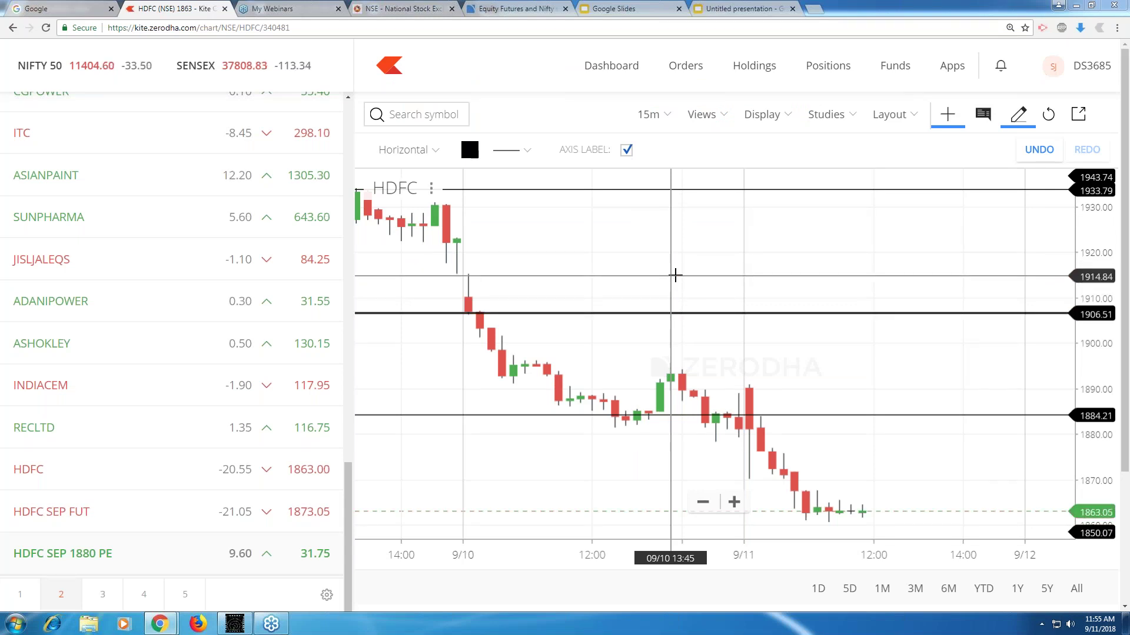
{"action": "left_click", "coordinate": [676, 275]}
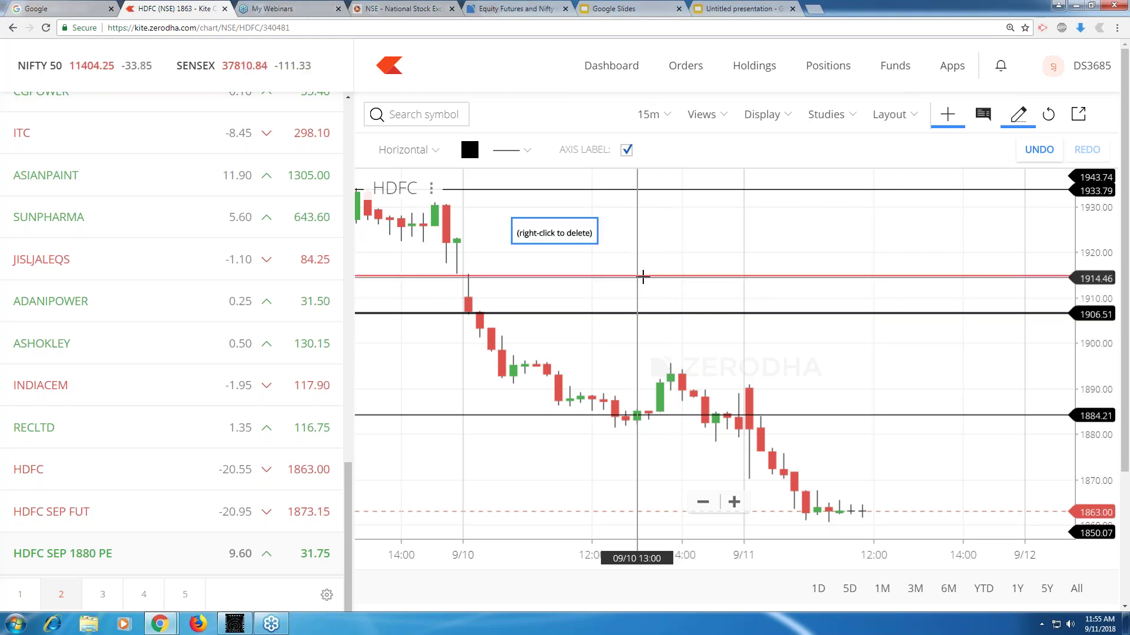
{"action": "left_click_drag", "start_coordinate": [642, 277], "coordinate": [641, 274]}
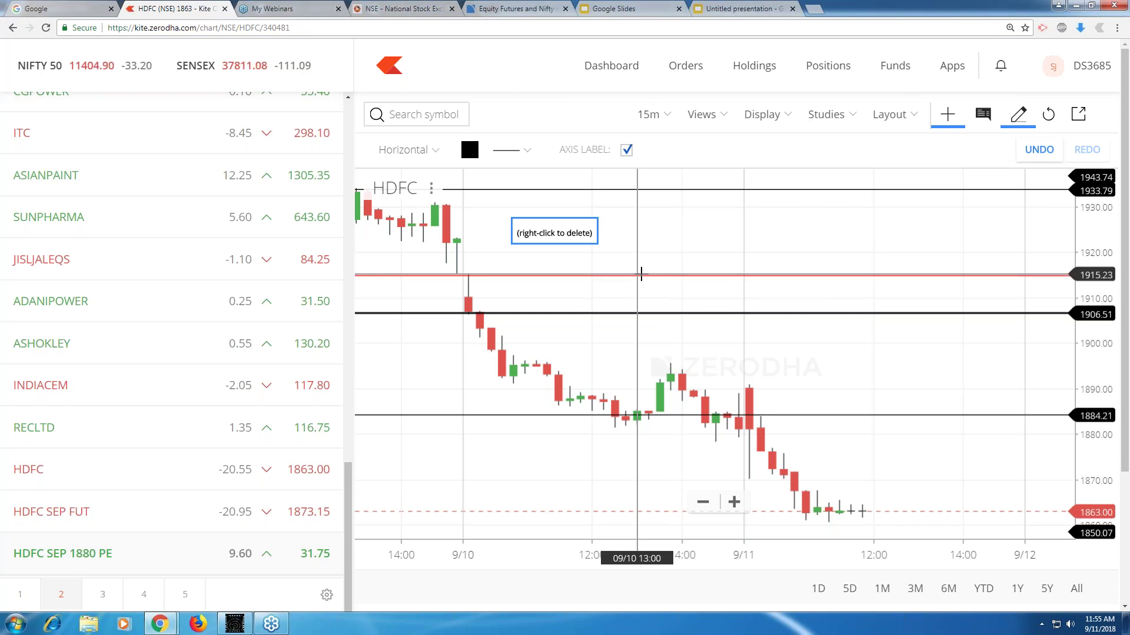
{"action": "left_click_drag", "start_coordinate": [640, 274], "coordinate": [641, 276]}
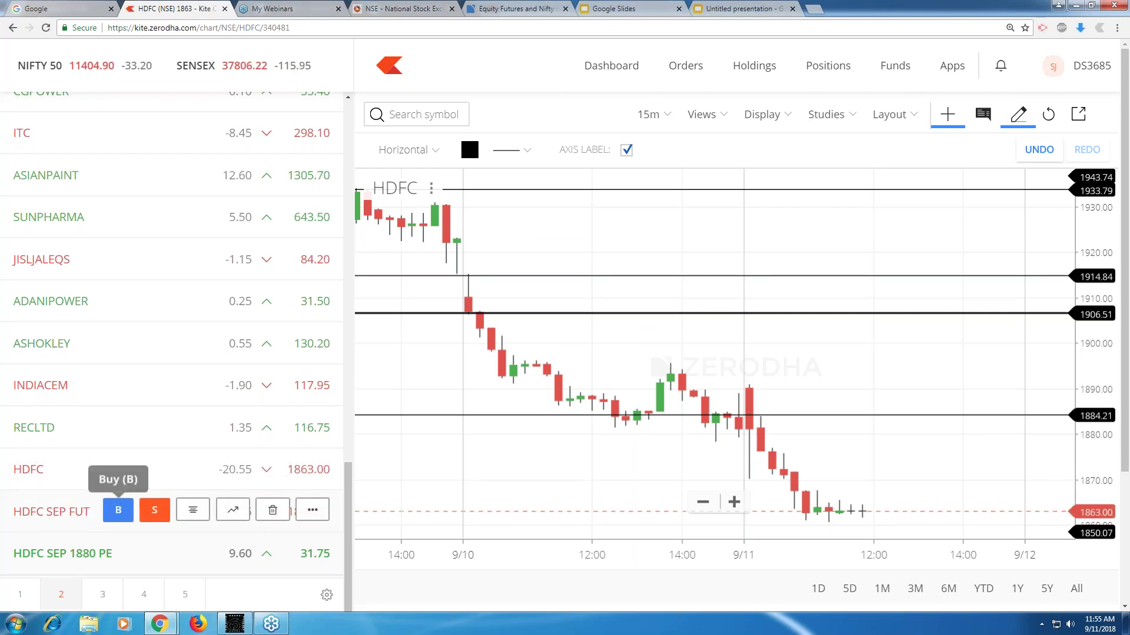
{"action": "left_click", "coordinate": [154, 511]}
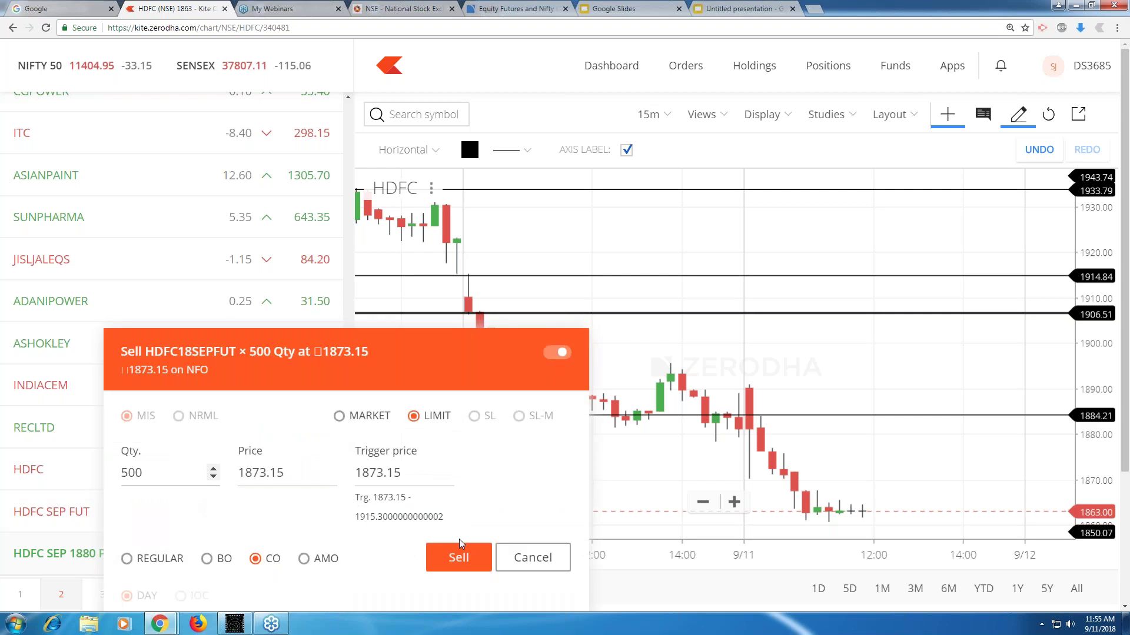
{"action": "left_click", "coordinate": [207, 559]}
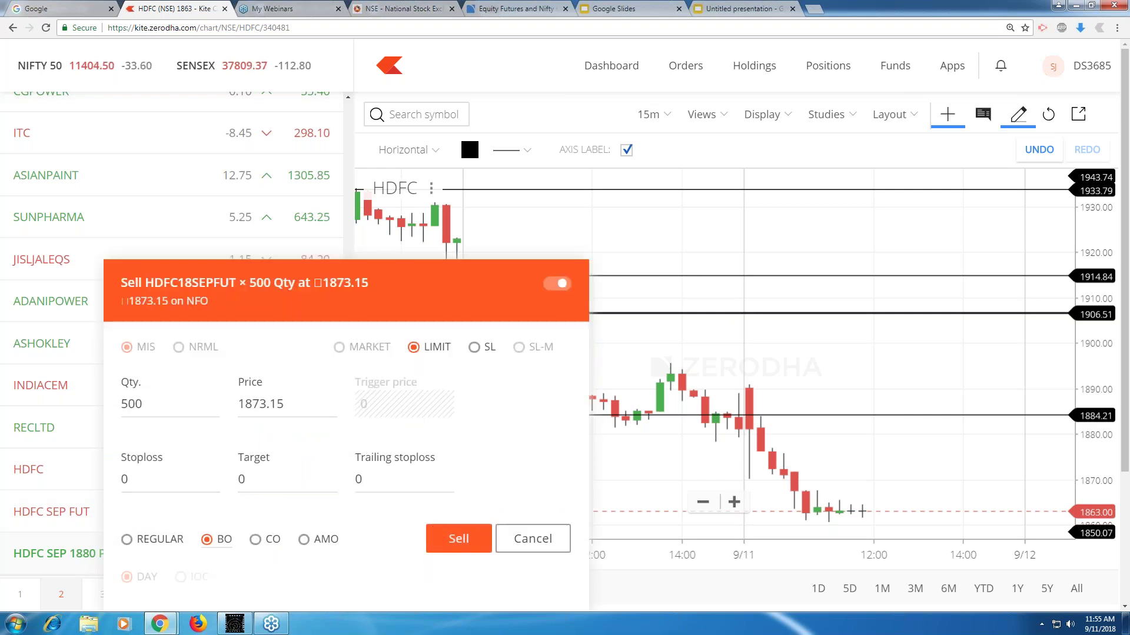
{"action": "left_click", "coordinate": [126, 539]}
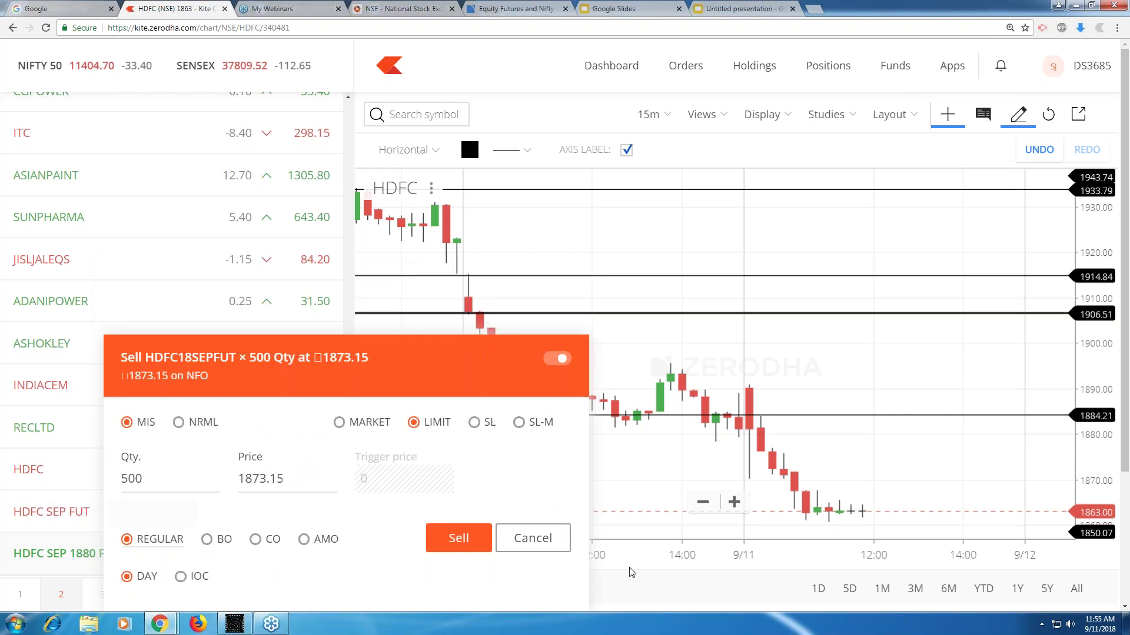
{"action": "left_click", "coordinate": [530, 538]}
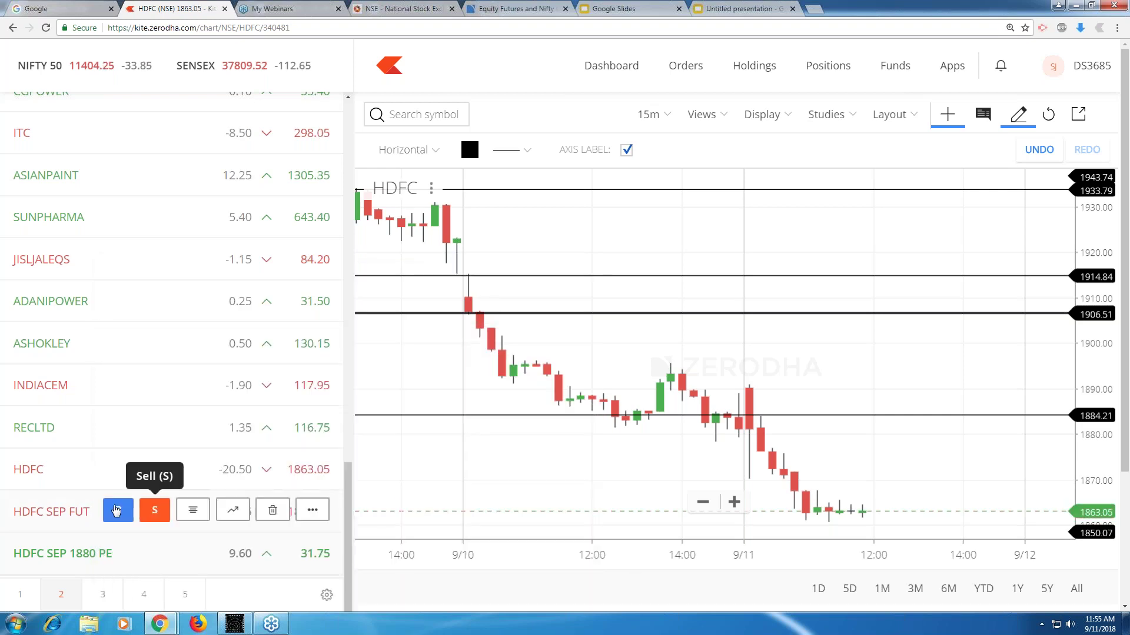
{"action": "left_click", "coordinate": [155, 510]}
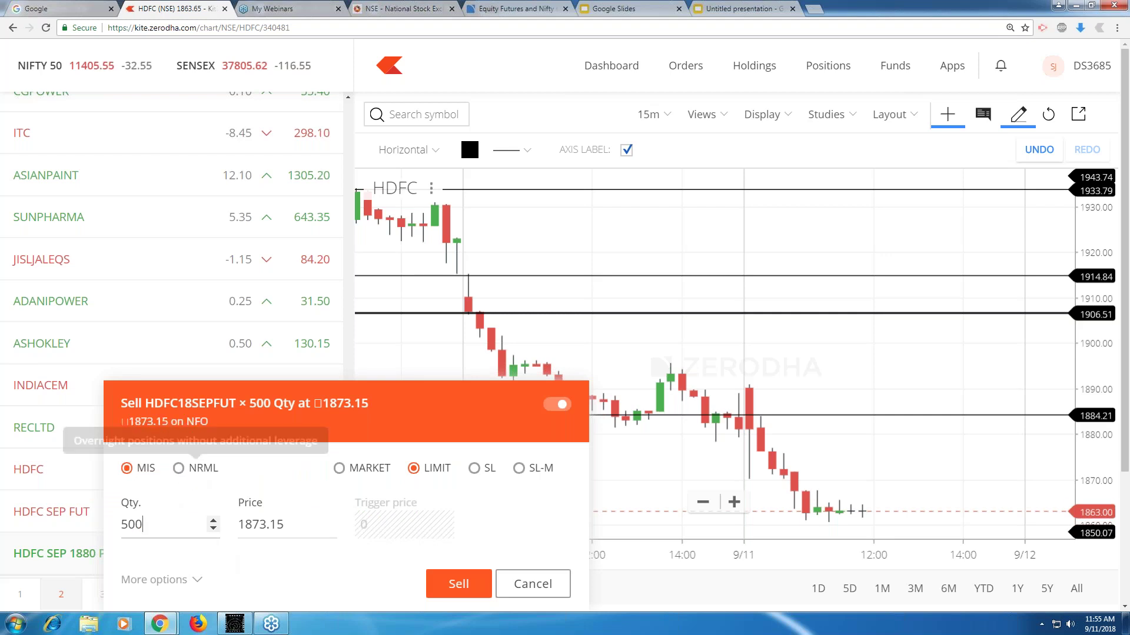
{"action": "left_click", "coordinate": [196, 582]}
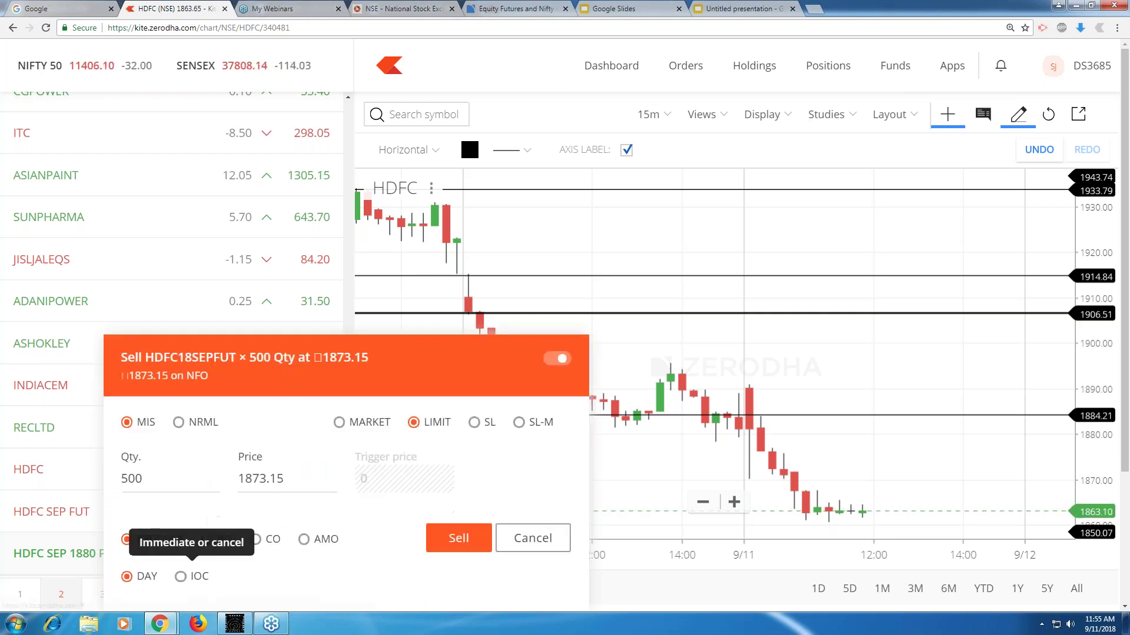
{"action": "left_click_drag", "start_coordinate": [422, 355], "coordinate": [542, 289]}
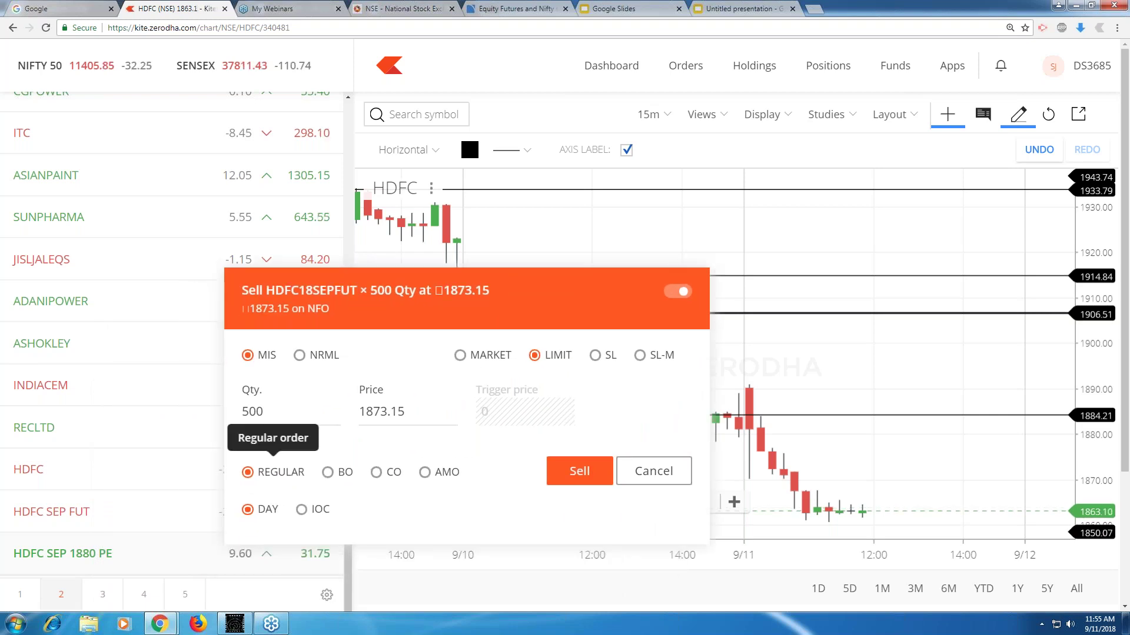
{"action": "left_click", "coordinate": [653, 470]}
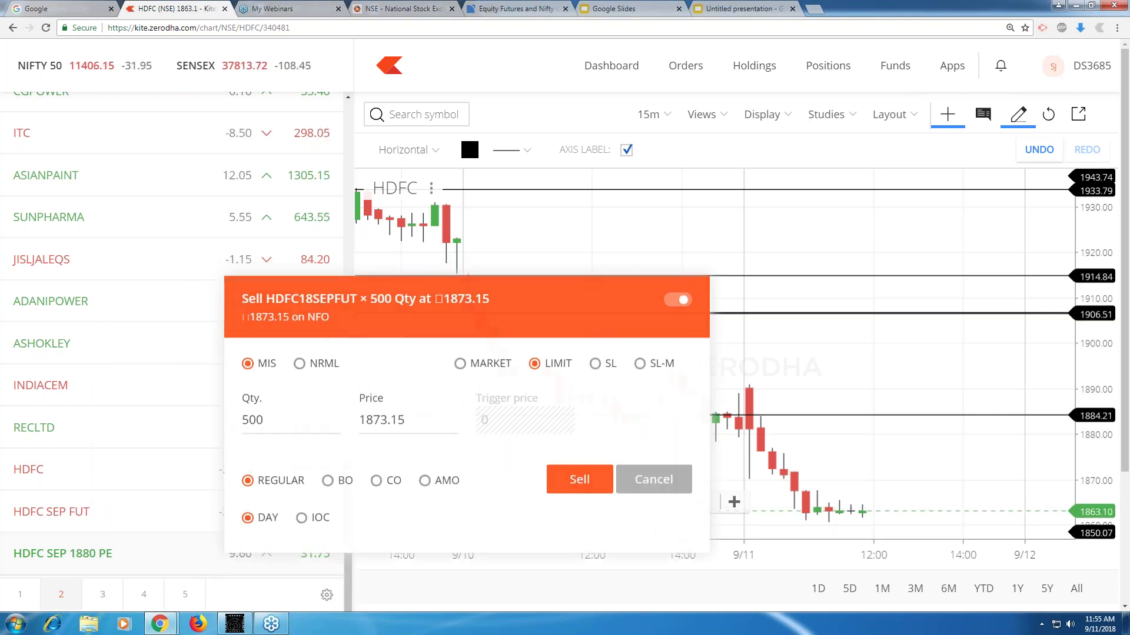
Start a sell order for HDFC SEP FUT and make it a bracket order (BO).
{"action": "left_click", "coordinate": [154, 510]}
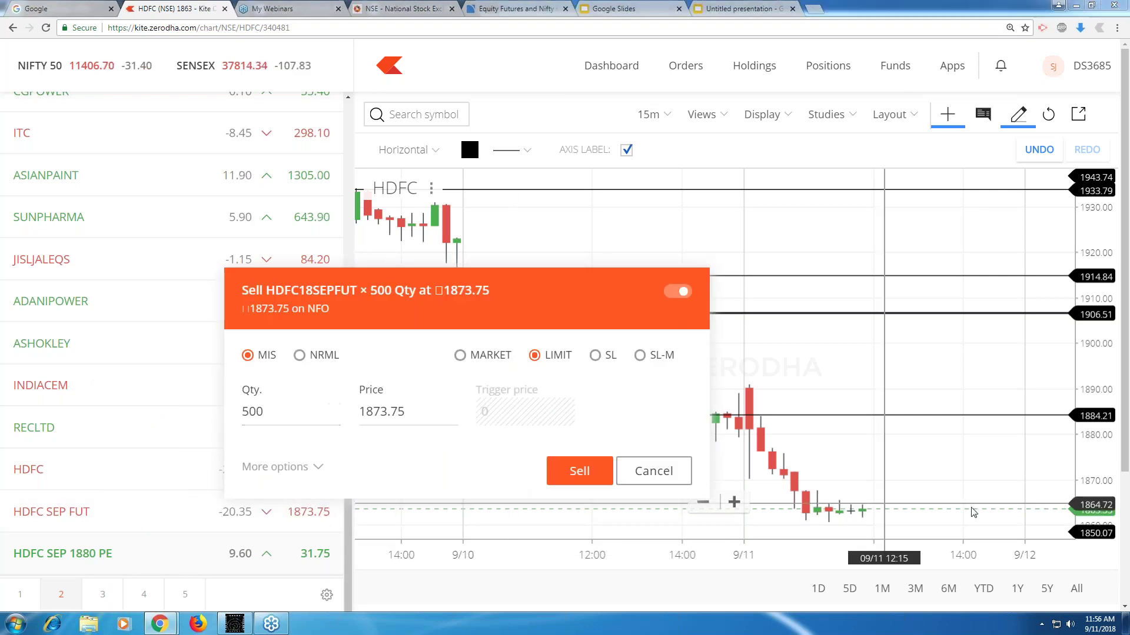
{"action": "left_click_drag", "start_coordinate": [236, 467], "coordinate": [341, 463]}
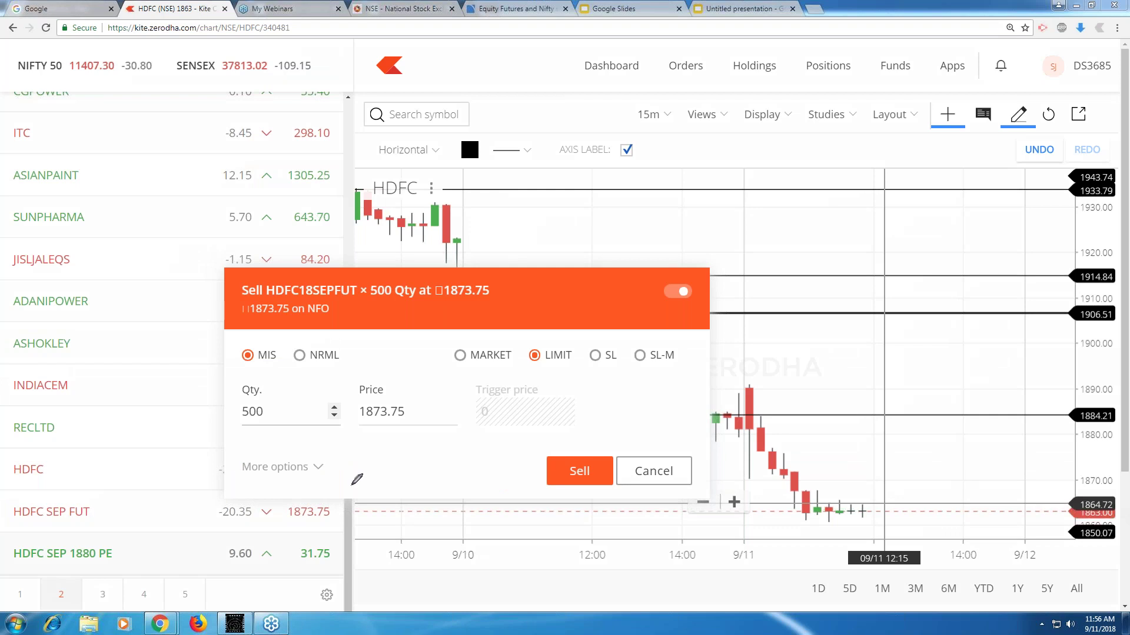
{"action": "left_click_drag", "start_coordinate": [324, 479], "coordinate": [234, 479]}
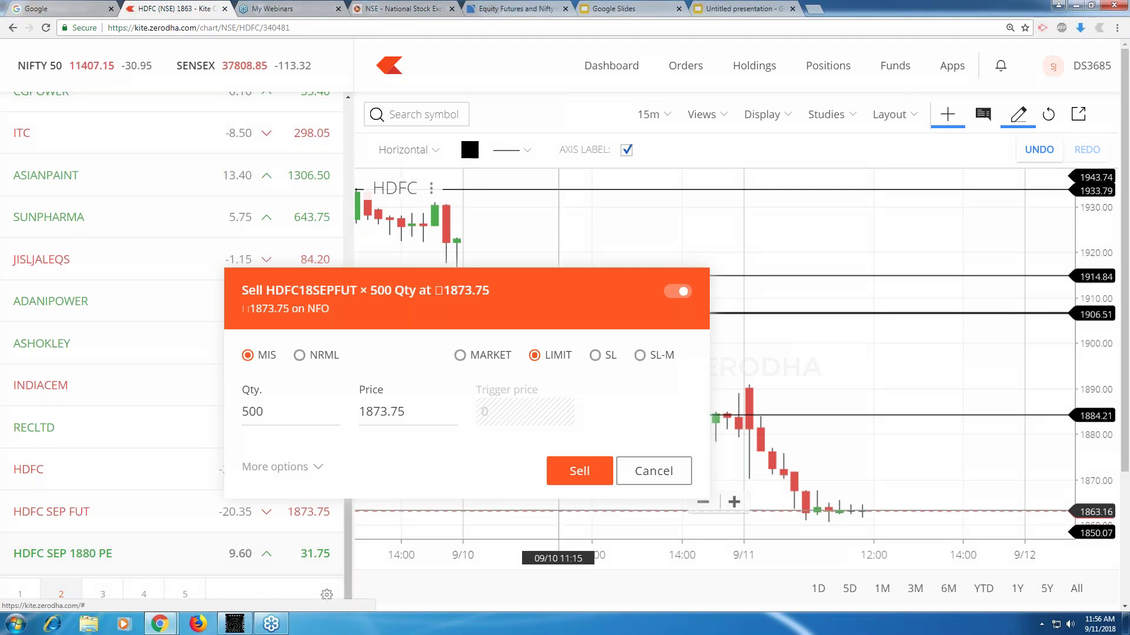
{"action": "left_click", "coordinate": [275, 466]}
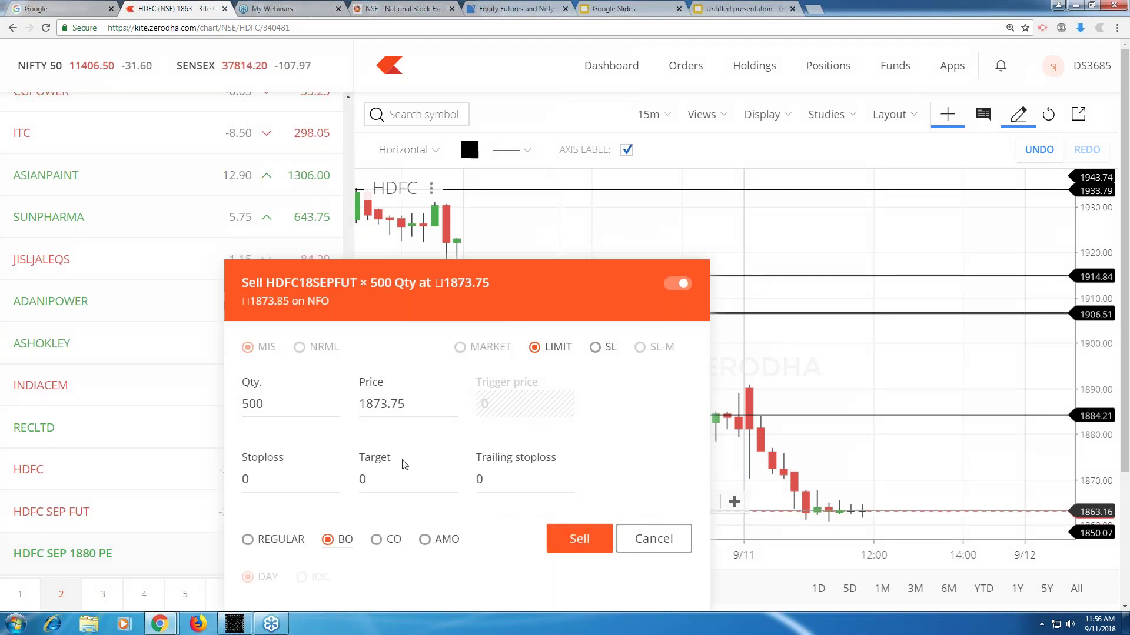
Set the bracket order's stoploss to 10 and its target to 30.
{"action": "left_click", "coordinate": [275, 479]}
{"action": "key", "text": "BackSpace"}
{"action": "type", "text": "10"}
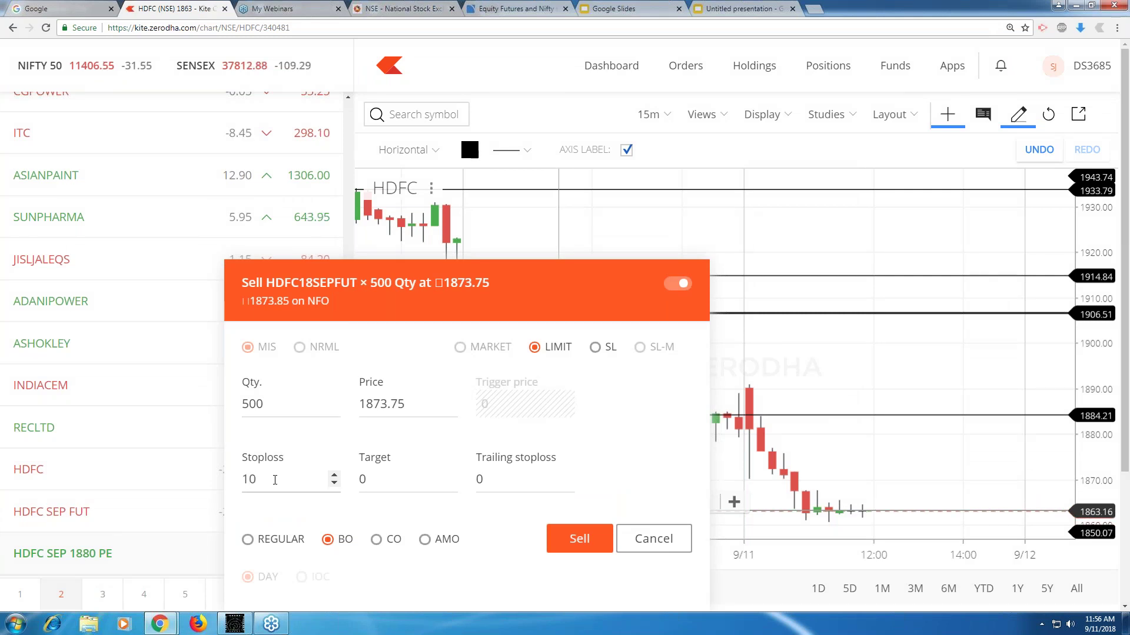
{"action": "left_click", "coordinate": [379, 484]}
{"action": "key", "text": "BackSpace"}
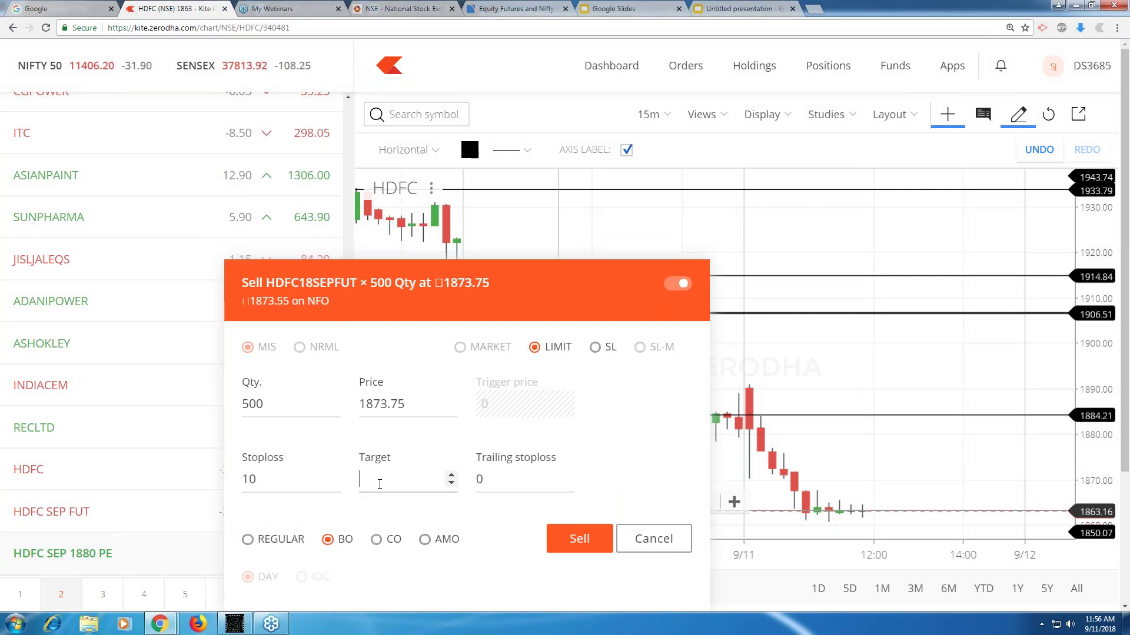
{"action": "type", "text": "3-"}
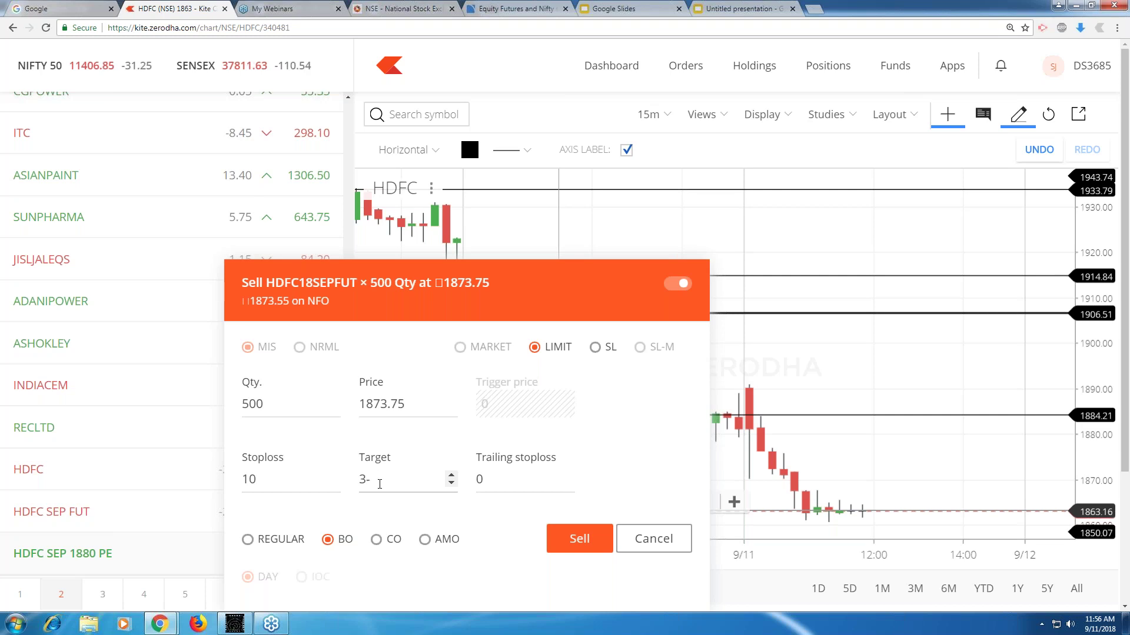
{"action": "key", "text": "BackSpace"}
{"action": "type", "text": "0"}
Set the price of the HDFC SEP FUT sell order to 1910.
{"action": "left_click", "coordinate": [410, 405]}
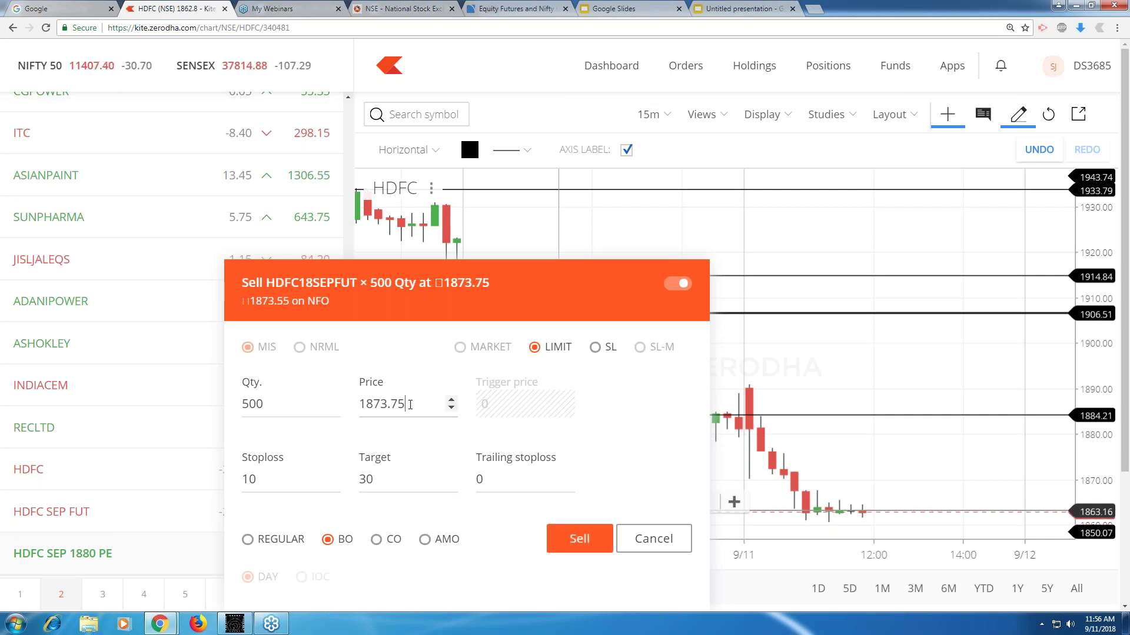
{"action": "key", "text": "BackSpace"}
{"action": "key", "text": "BackSpace"}
{"action": "key", "text": "BackSpace"}
{"action": "key", "text": "BackSpace"}
{"action": "key", "text": "BackSpace"}
{"action": "key", "text": "BackSpace"}
{"action": "key", "text": "BackSpace"}
{"action": "type", "text": "19"}
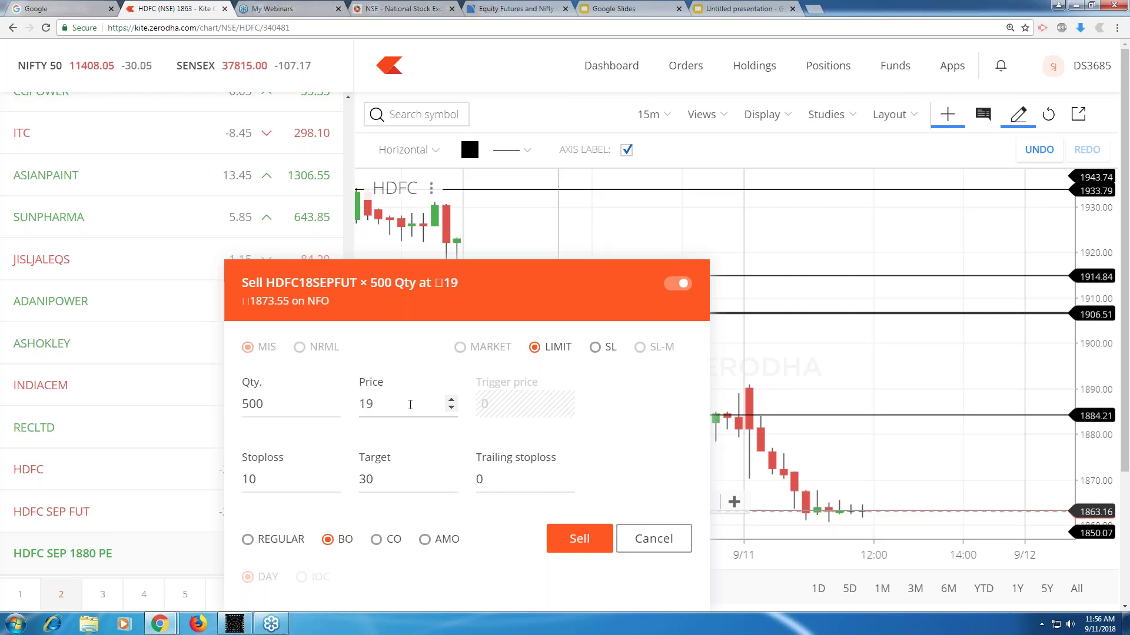
{"action": "type", "text": "10"}
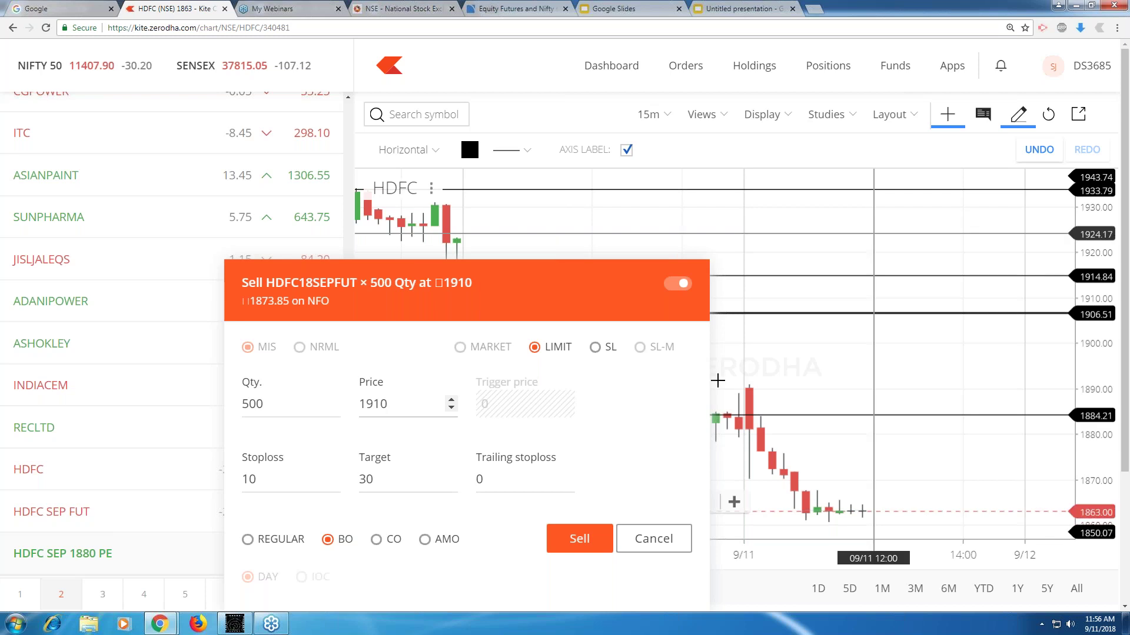
Change the sell order's type to SL and set its trigger price to 1910.
{"action": "left_click", "coordinate": [593, 348]}
{"action": "left_click_drag", "start_coordinate": [477, 383], "coordinate": [541, 393]}
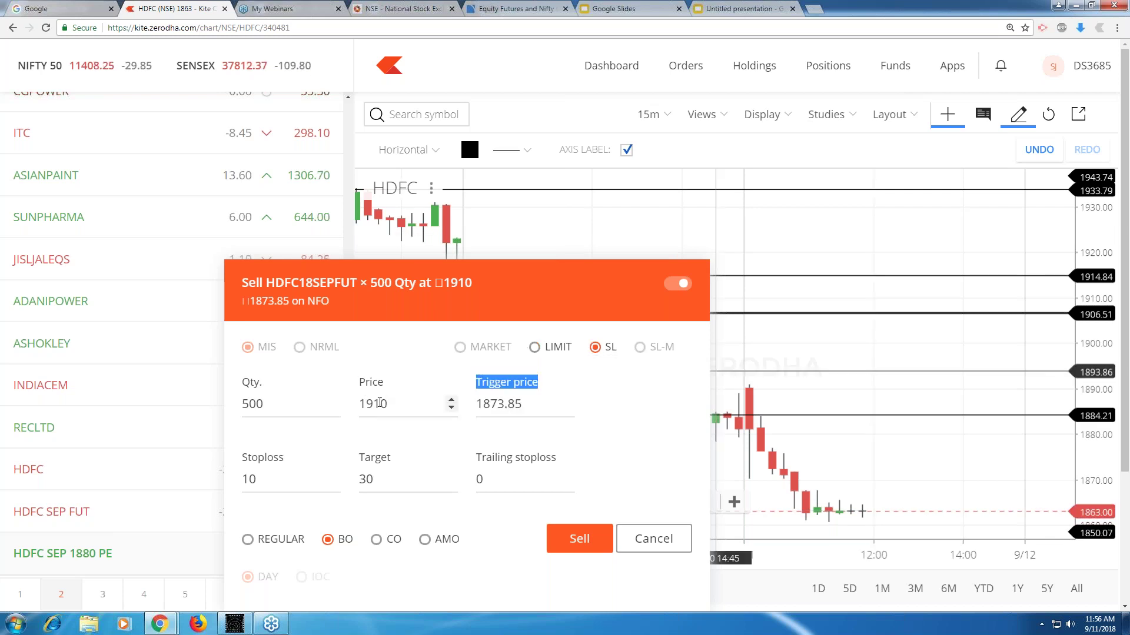
{"action": "left_click", "coordinate": [543, 395]}
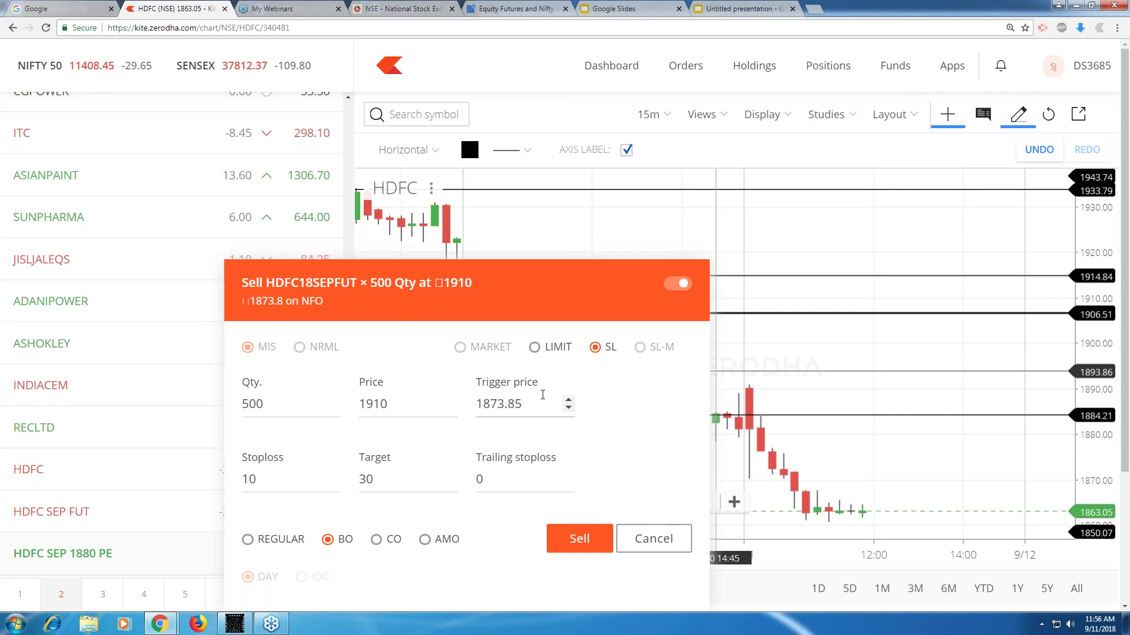
{"action": "key", "text": "BackSpace"}
{"action": "key", "text": "BackSpace"}
{"action": "key", "text": "BackSpace"}
{"action": "key", "text": "BackSpace"}
{"action": "key", "text": "BackSpace"}
{"action": "key", "text": "BackSpace"}
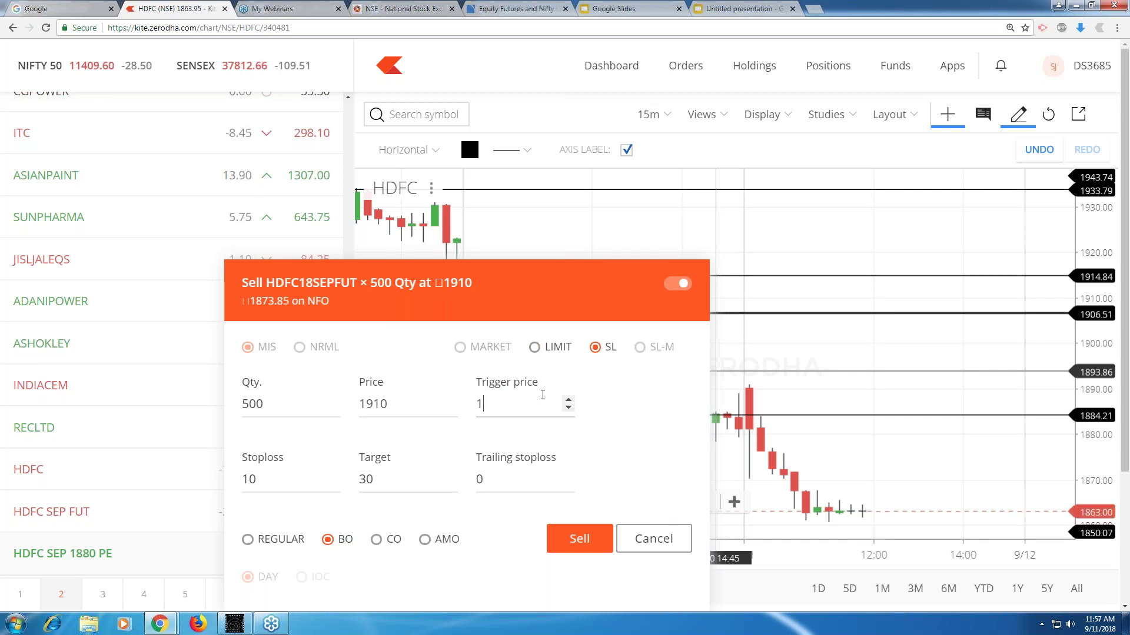
{"action": "type", "text": "910"}
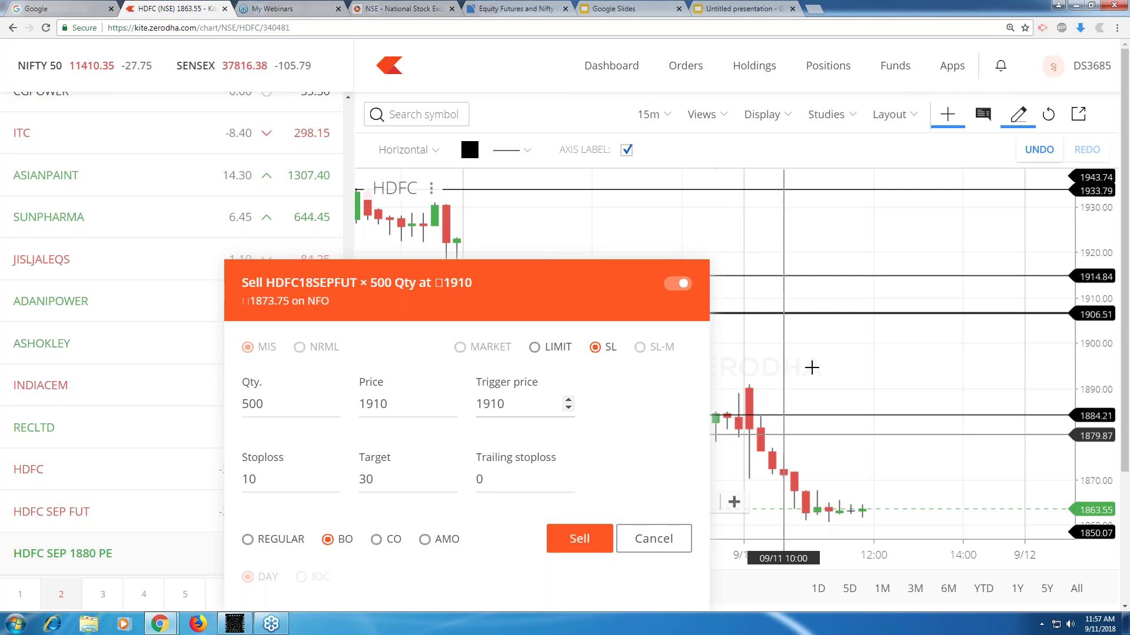
Move the sell order window aside to draw a horizontal line at about 1910.18 on the HDFC chart.
{"action": "mouse_move", "coordinate": [601, 312]}
{"action": "left_mouse_down"}
{"action": "mouse_move", "coordinate": [401, 312]}
{"action": "mouse_move", "coordinate": [592, 313]}
{"action": "left_mouse_up"}
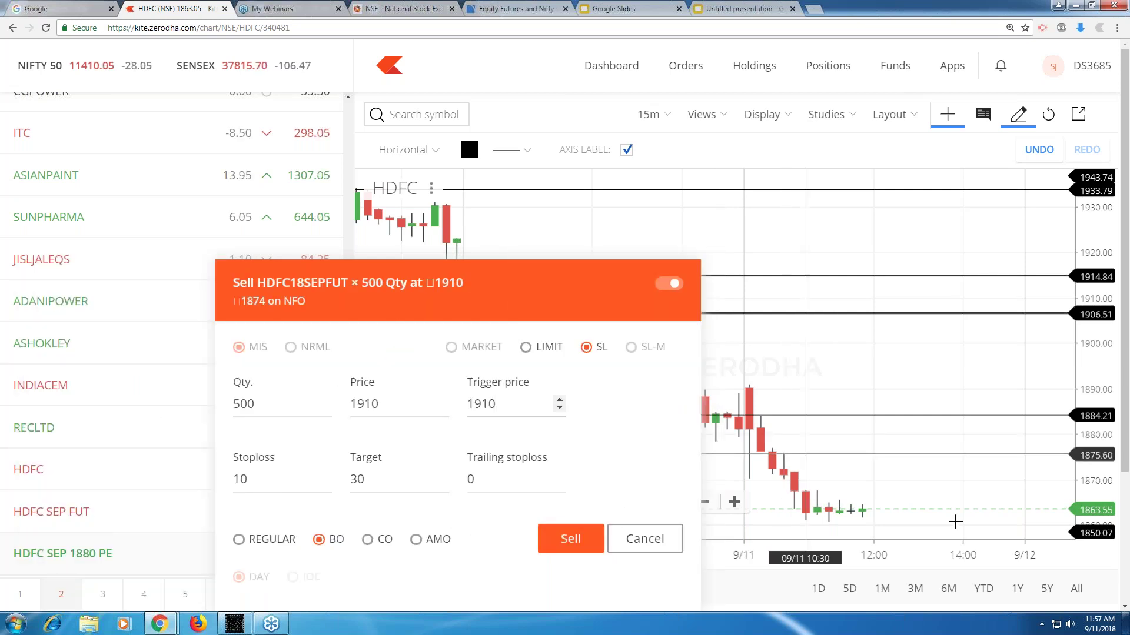
{"action": "left_click_drag", "start_coordinate": [695, 406], "coordinate": [1019, 406]}
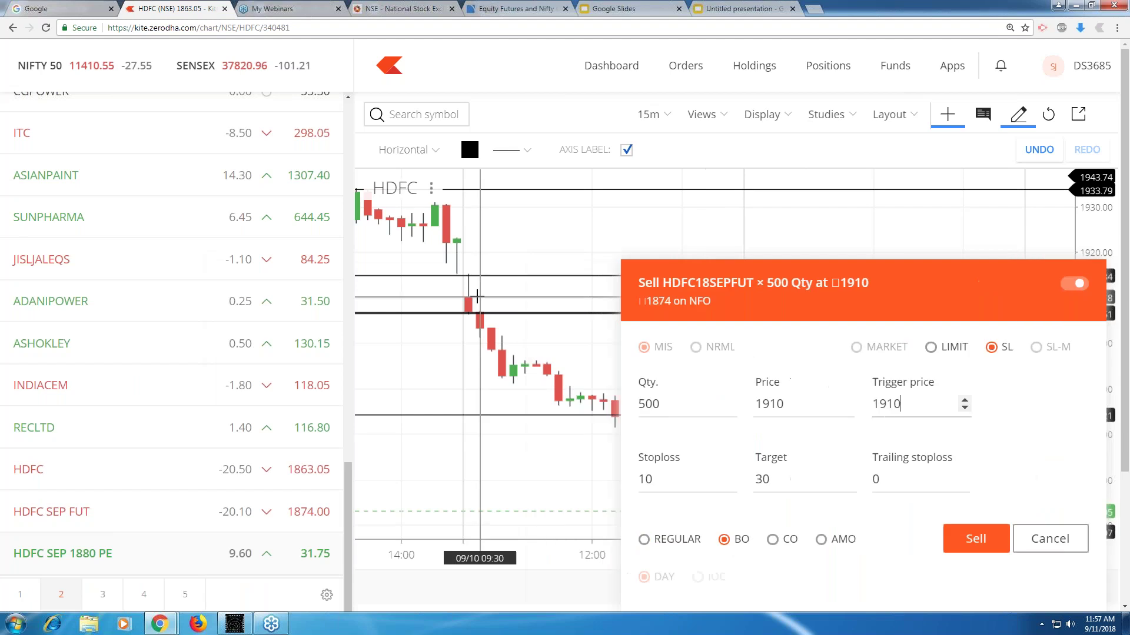
{"action": "left_click", "coordinate": [435, 313]}
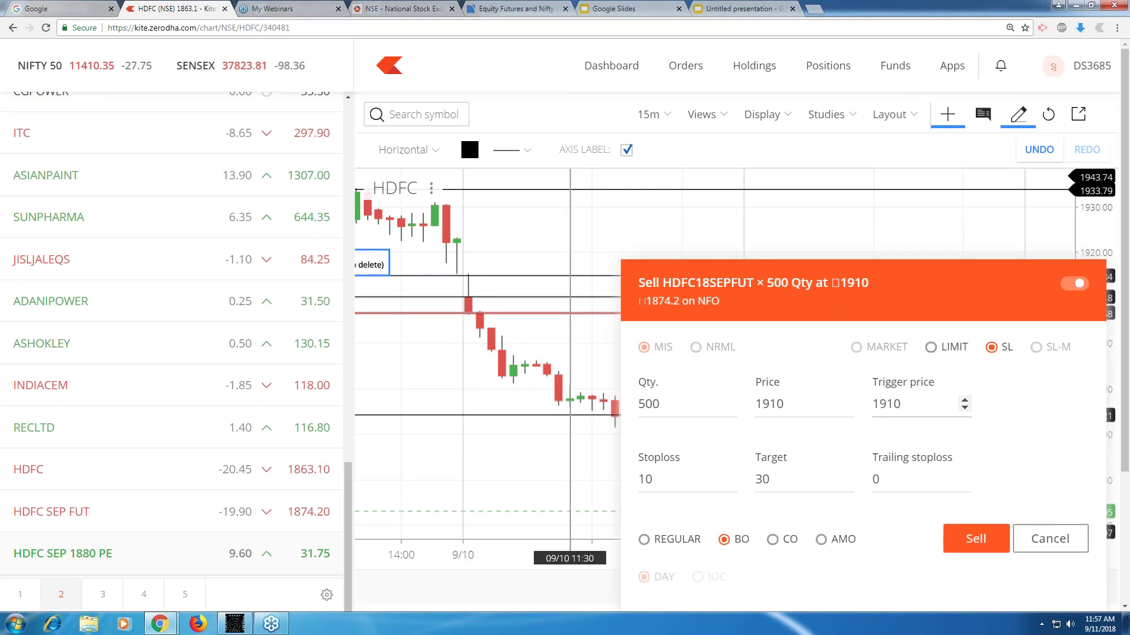
{"action": "left_click_drag", "start_coordinate": [868, 295], "coordinate": [673, 249]}
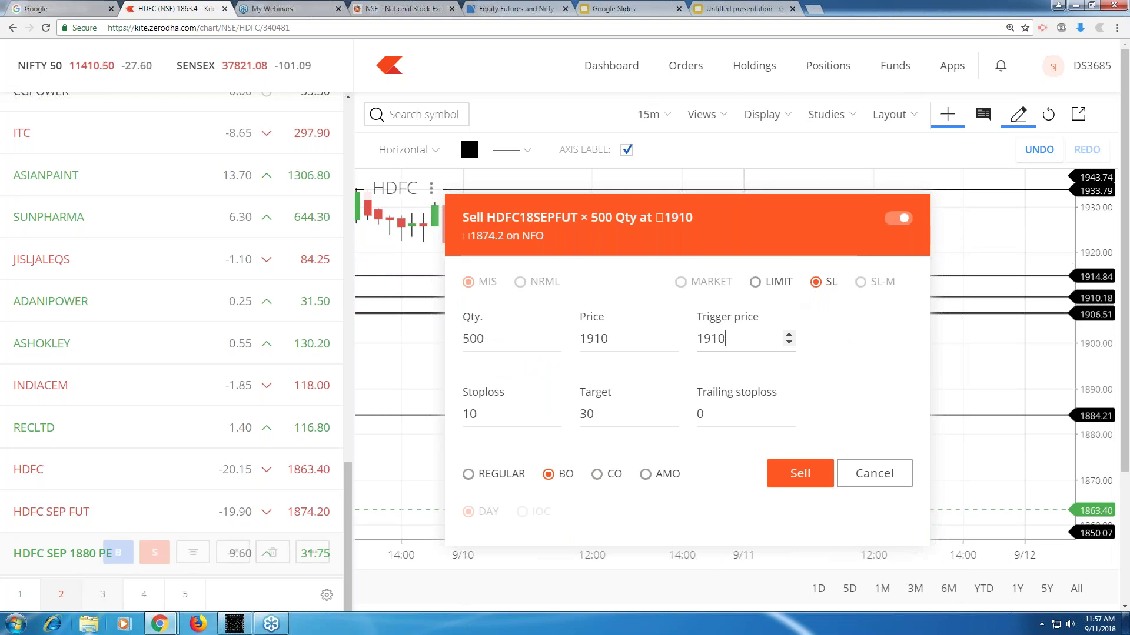
Show watchlist 4 and set the bracket sell order's type to LIMIT.
{"action": "left_click", "coordinate": [145, 596]}
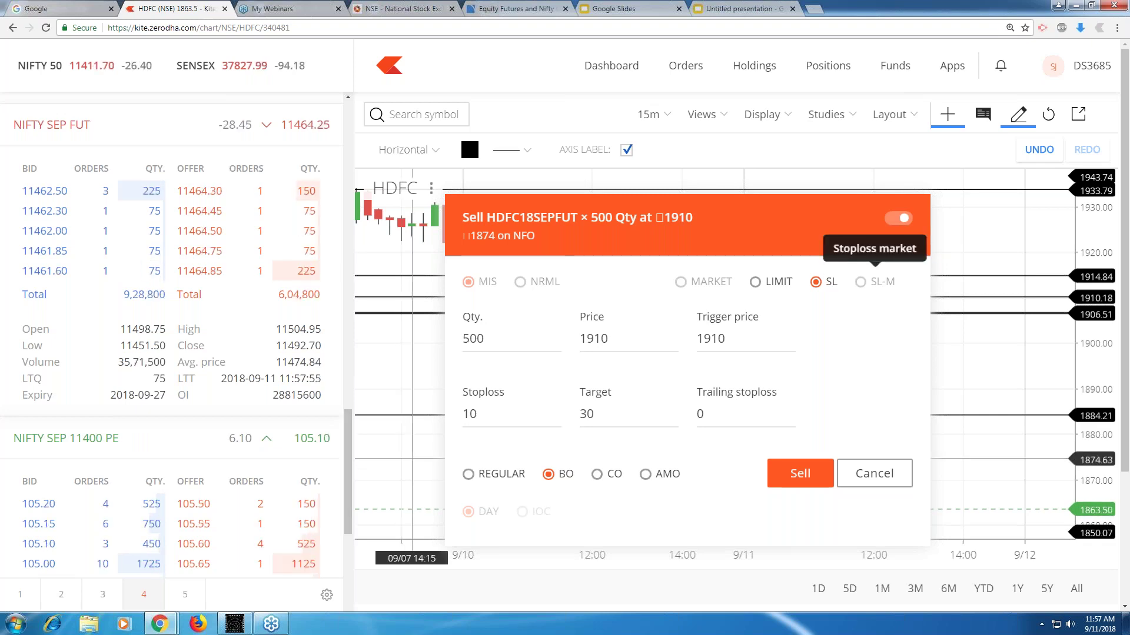
{"action": "left_click", "coordinate": [754, 285]}
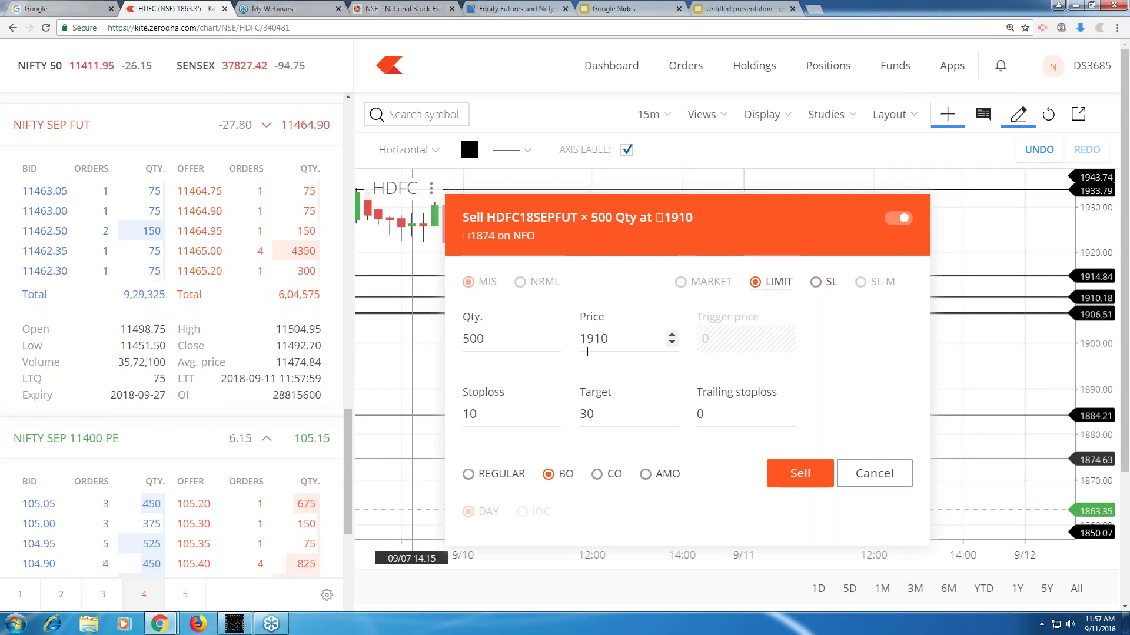
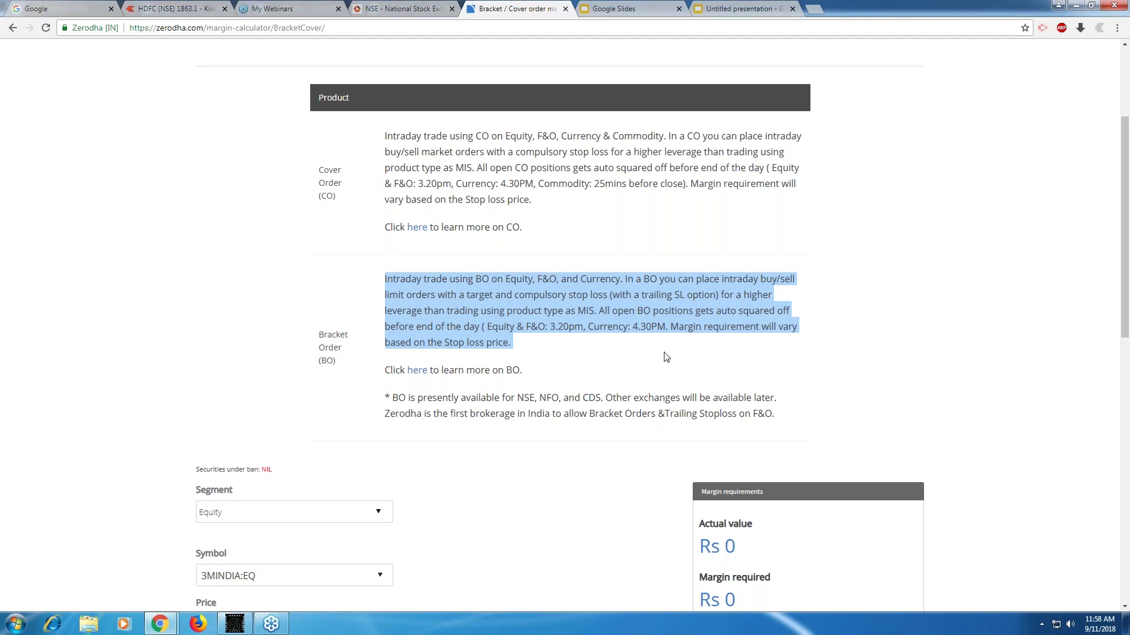
Set the margin calculator's segment to NFO and its symbol to HDFC 27-SEP-18.
{"action": "left_click", "coordinate": [361, 516]}
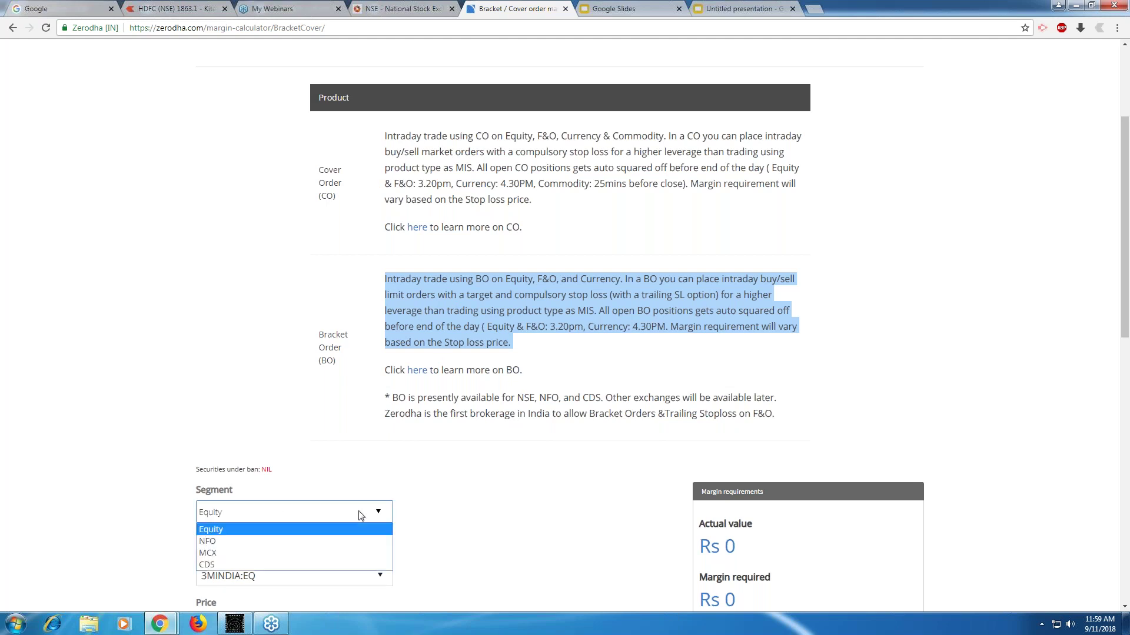
{"action": "left_click", "coordinate": [353, 542]}
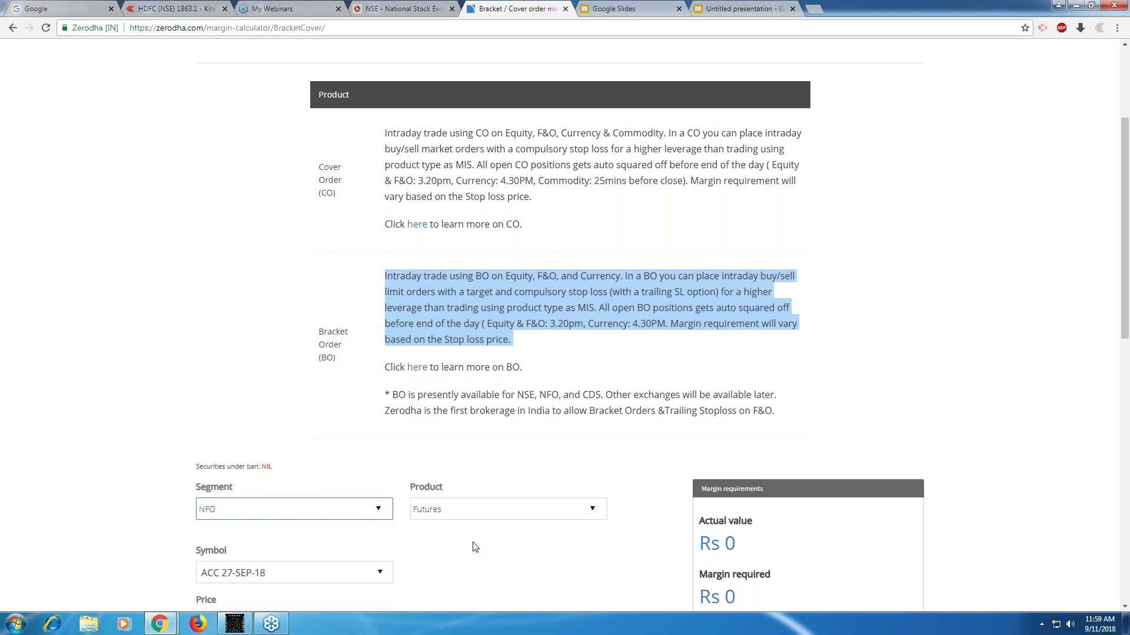
{"action": "scroll", "coordinate": [476, 547], "scroll_direction": "down", "scroll_amount": 2}
{"action": "left_click", "coordinate": [368, 463]}
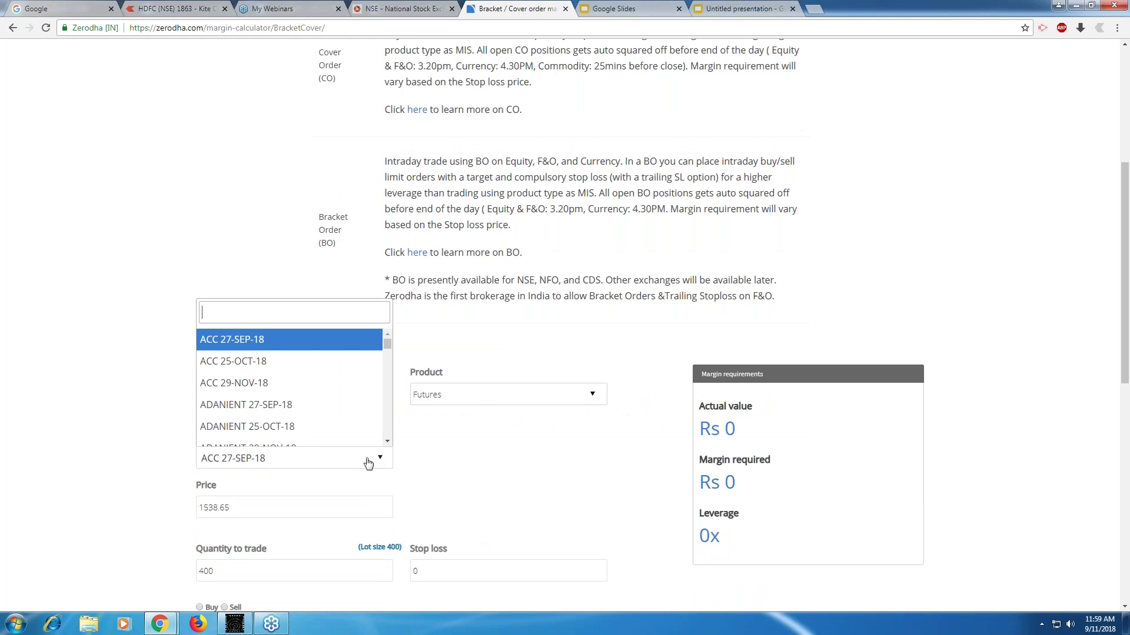
{"action": "type", "text": "HDFC"}
{"action": "left_click", "coordinate": [308, 342]}
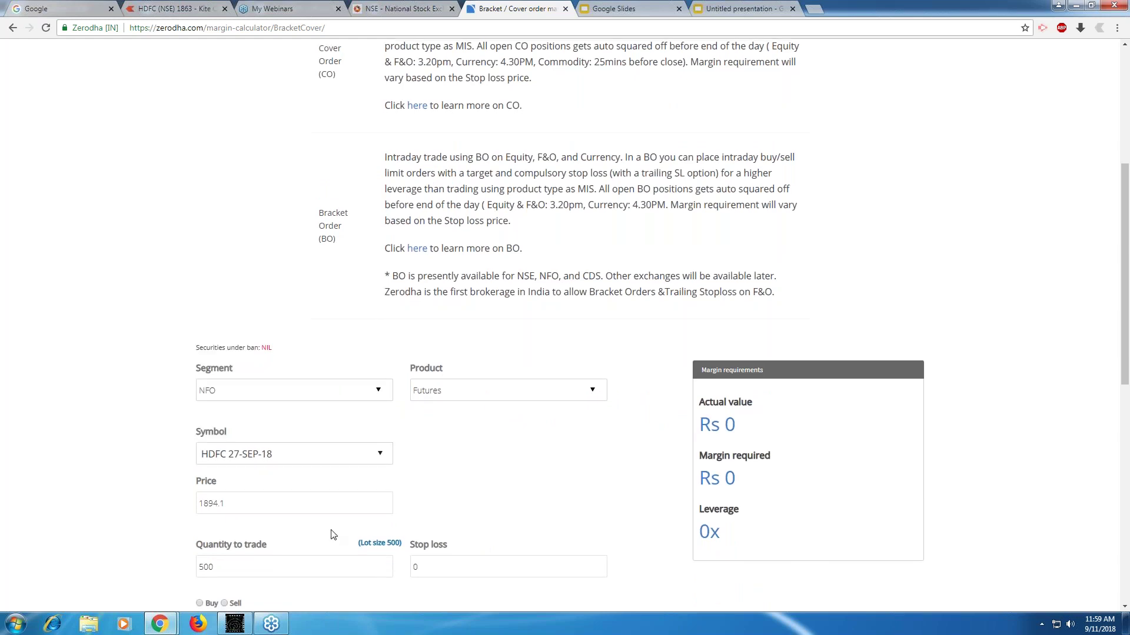
Set the price for the HDFC 27-SEP-18 margin calculation to 1910.
{"action": "scroll", "coordinate": [332, 535], "scroll_direction": "down", "scroll_amount": 2}
{"action": "left_click", "coordinate": [236, 390]}
{"action": "key", "text": "BackSpace"}
{"action": "key", "text": "BackSpace"}
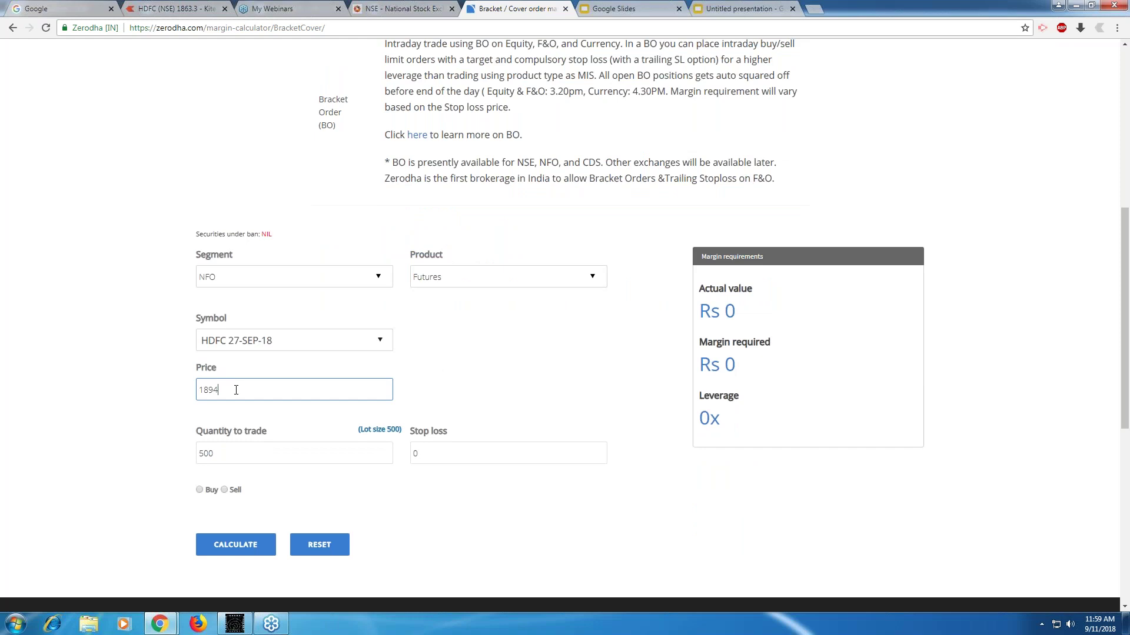
{"action": "key", "text": "BackSpace"}
{"action": "key", "text": "BackSpace"}
{"action": "key", "text": "BackSpace"}
{"action": "type", "text": "910"}
Set the stop loss to 1920, choose Sell and calculate the required margin for the HDFC trade.
{"action": "left_click", "coordinate": [469, 454]}
{"action": "key", "text": "BackSpace"}
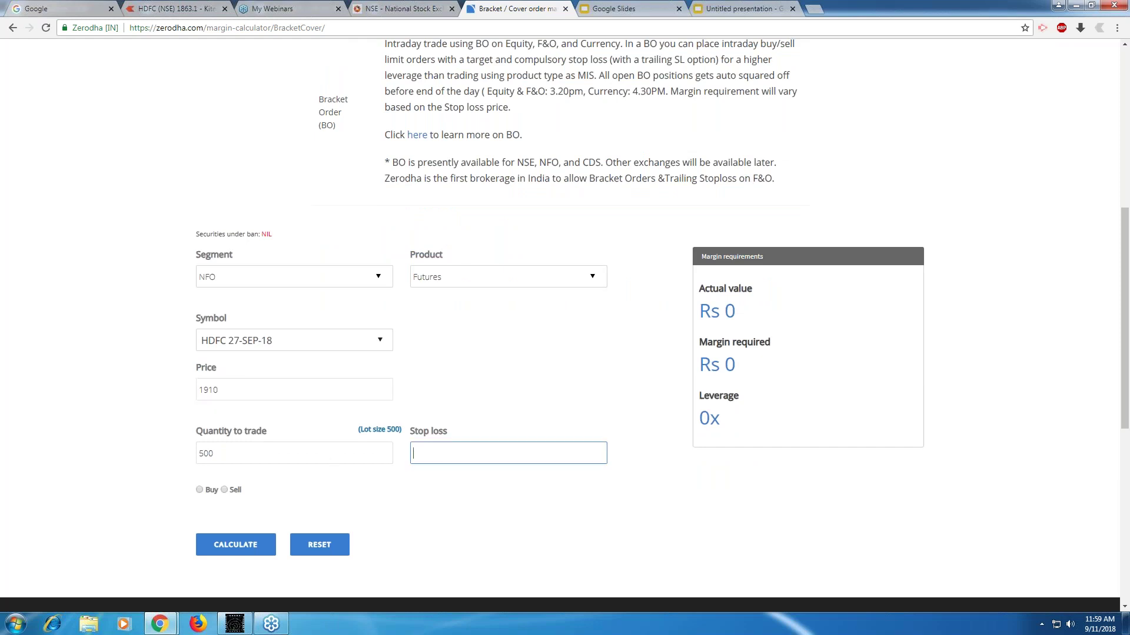
{"action": "type", "text": "1"}
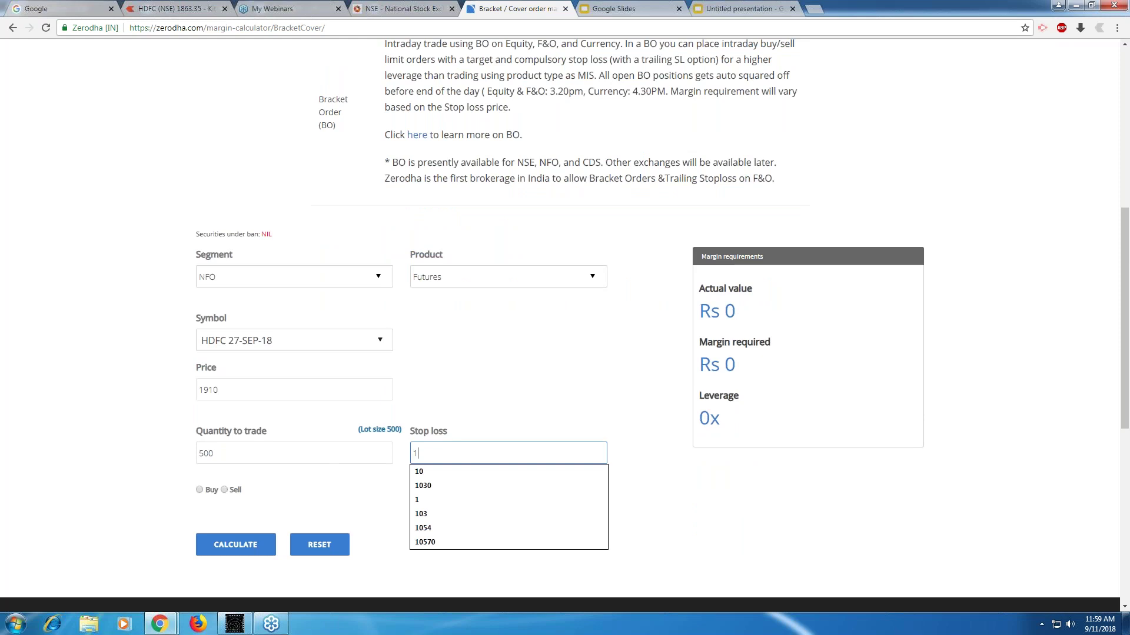
{"action": "type", "text": "920"}
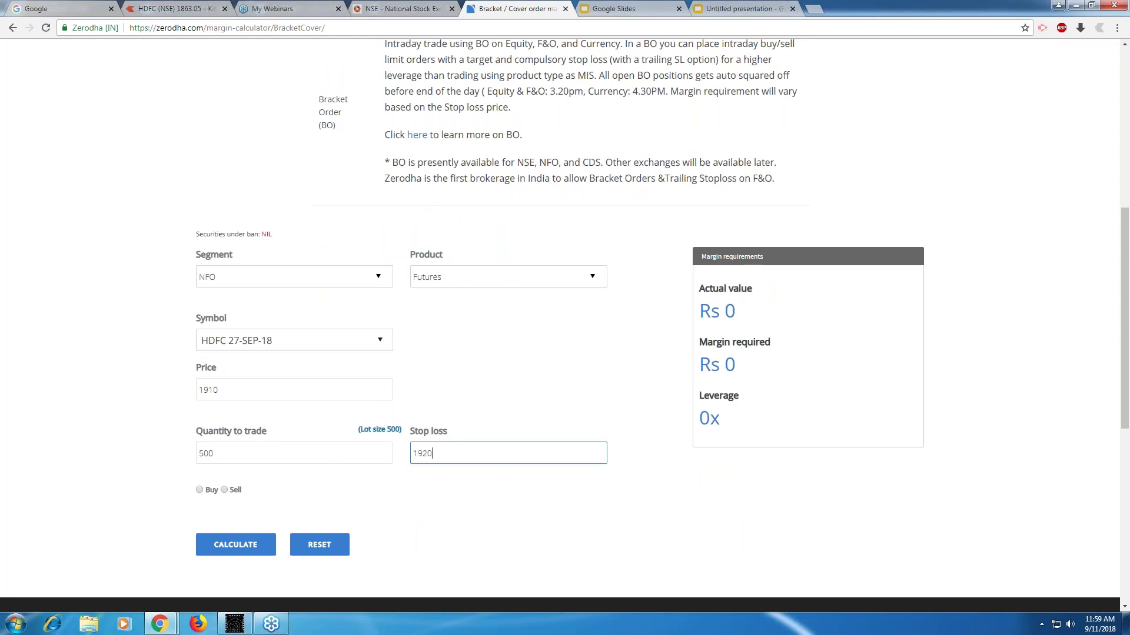
{"action": "left_click", "coordinate": [226, 492]}
{"action": "left_click", "coordinate": [224, 548]}
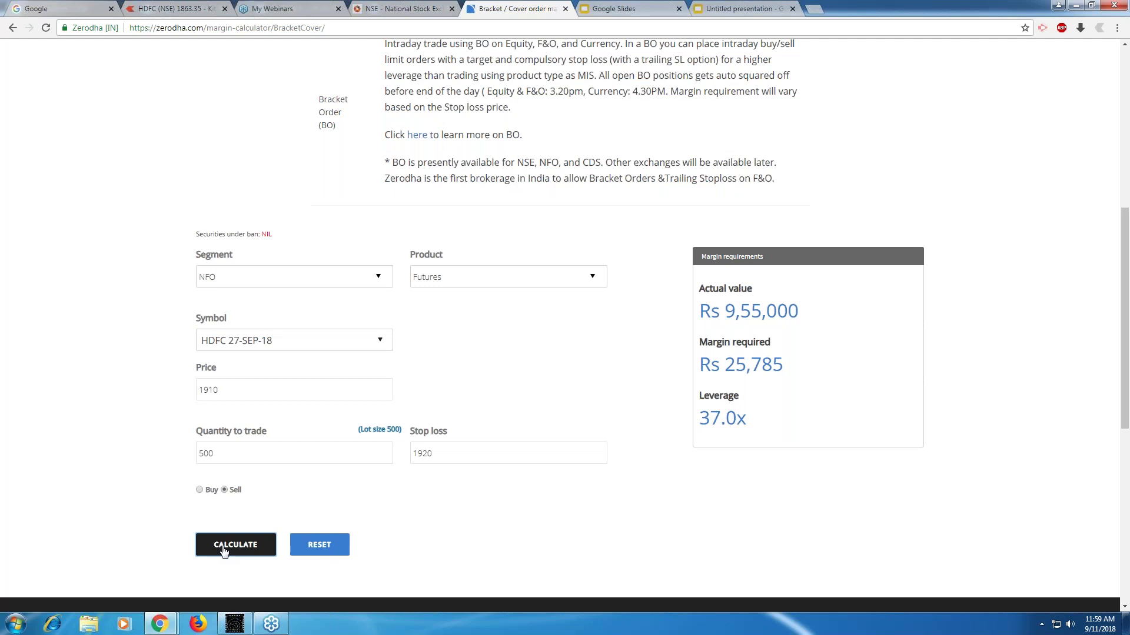
{"action": "left_click_drag", "start_coordinate": [728, 365], "coordinate": [782, 369]}
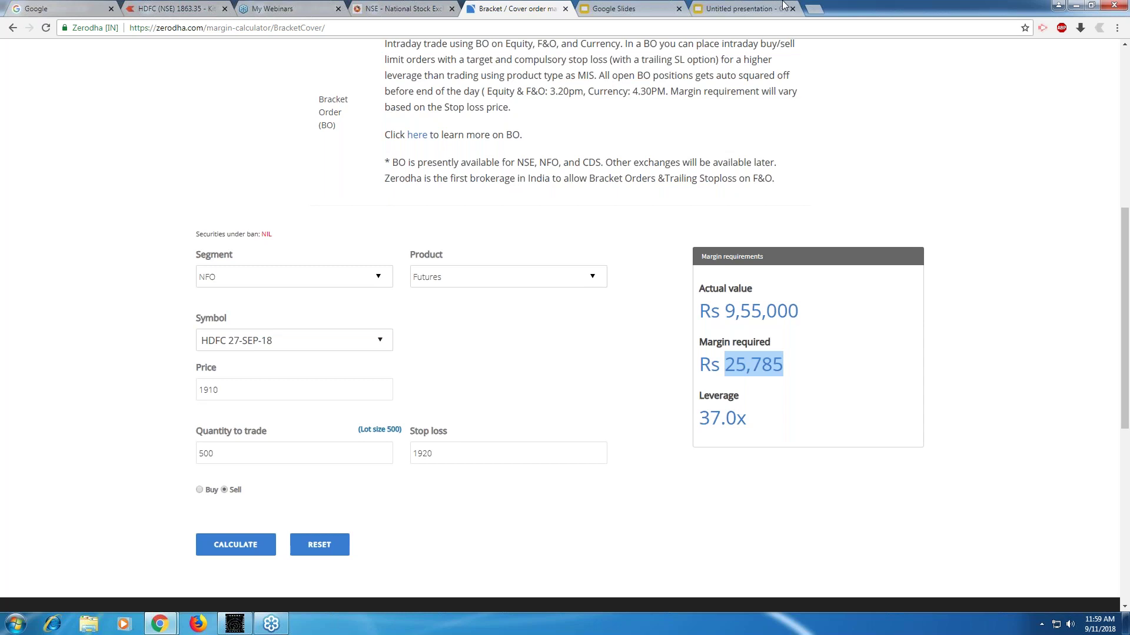
Open Zerodha's Equity futures margin page in a new tab and find the HDFC contracts.
{"action": "left_click", "coordinate": [815, 11]}
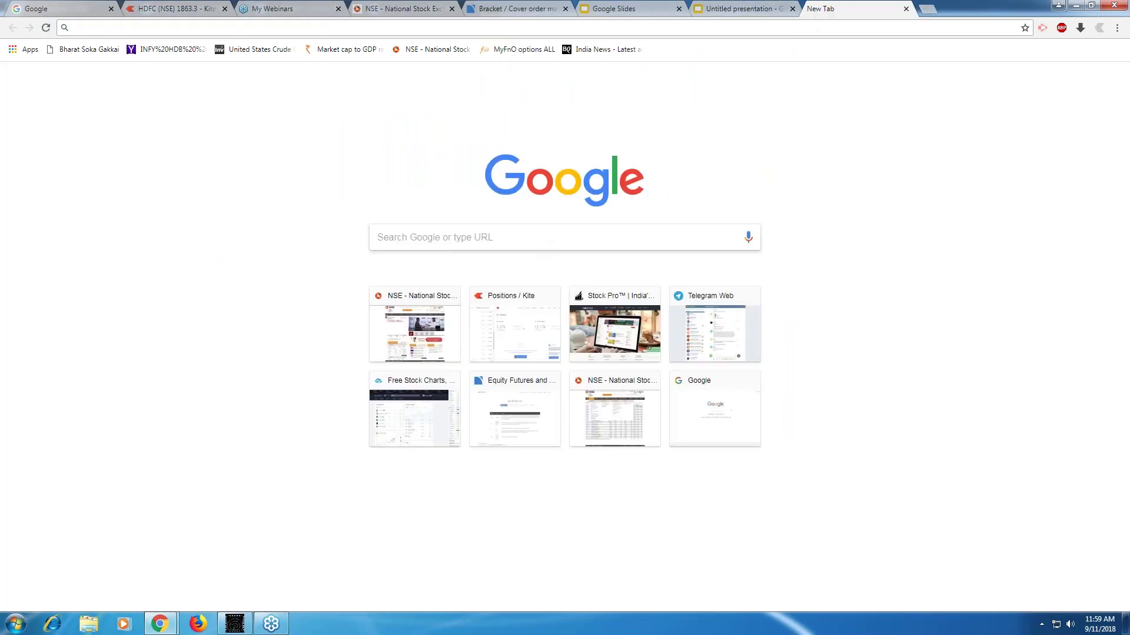
{"action": "left_click", "coordinate": [516, 414]}
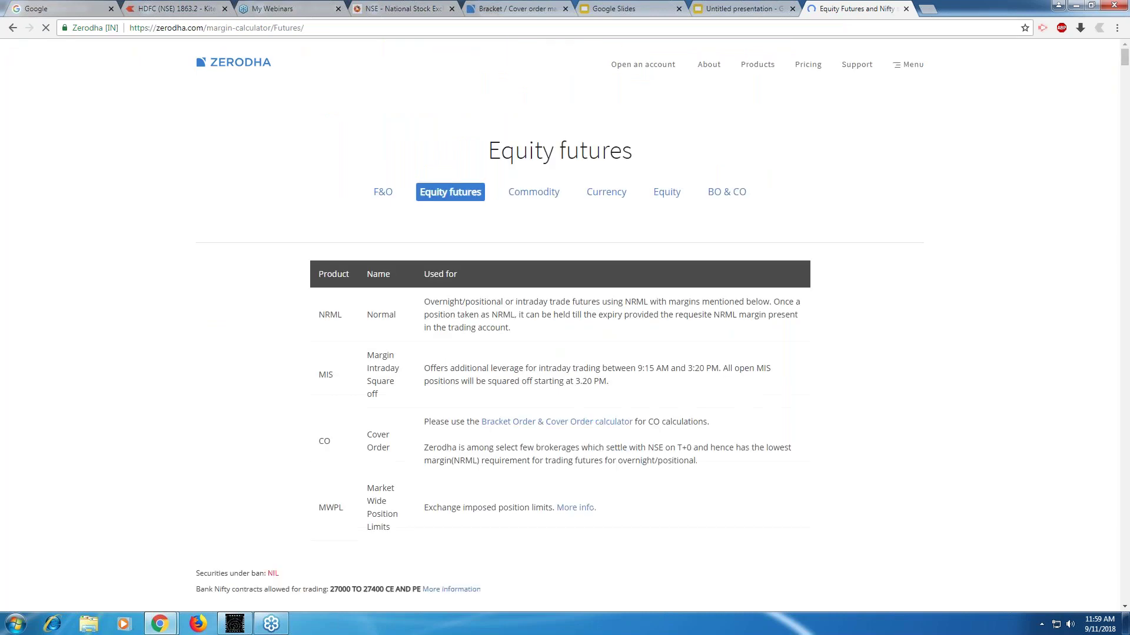
{"action": "scroll", "coordinate": [565, 324], "scroll_direction": "down", "scroll_amount": 10}
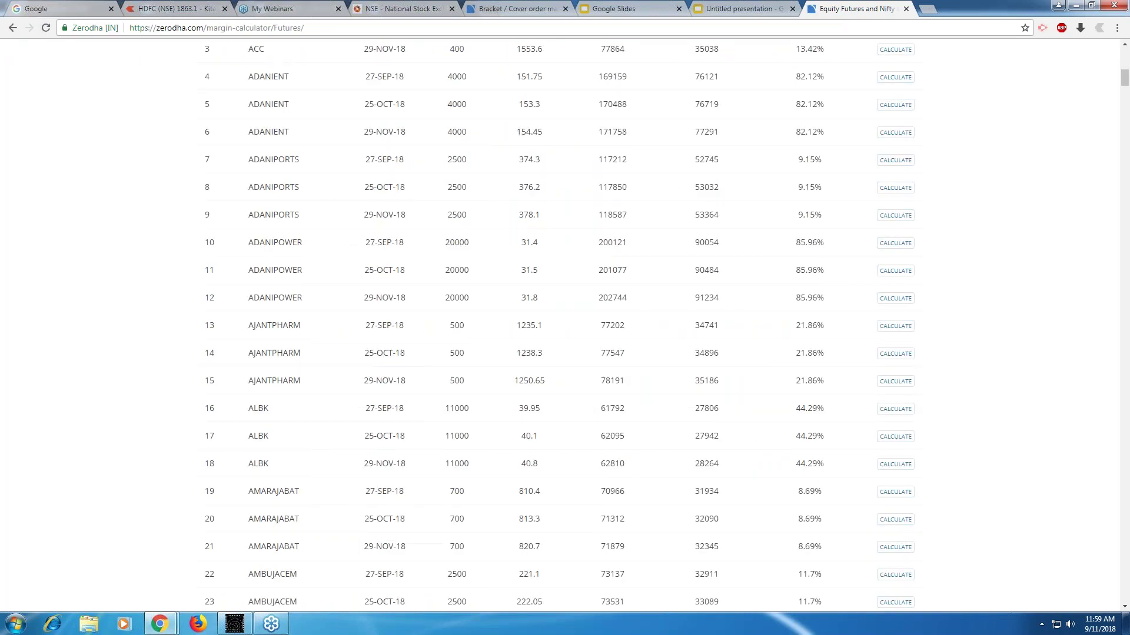
{"action": "scroll", "coordinate": [516, 414], "scroll_direction": "down", "scroll_amount": 20}
{"action": "scroll", "coordinate": [515, 413], "scroll_direction": "down", "scroll_amount": 20}
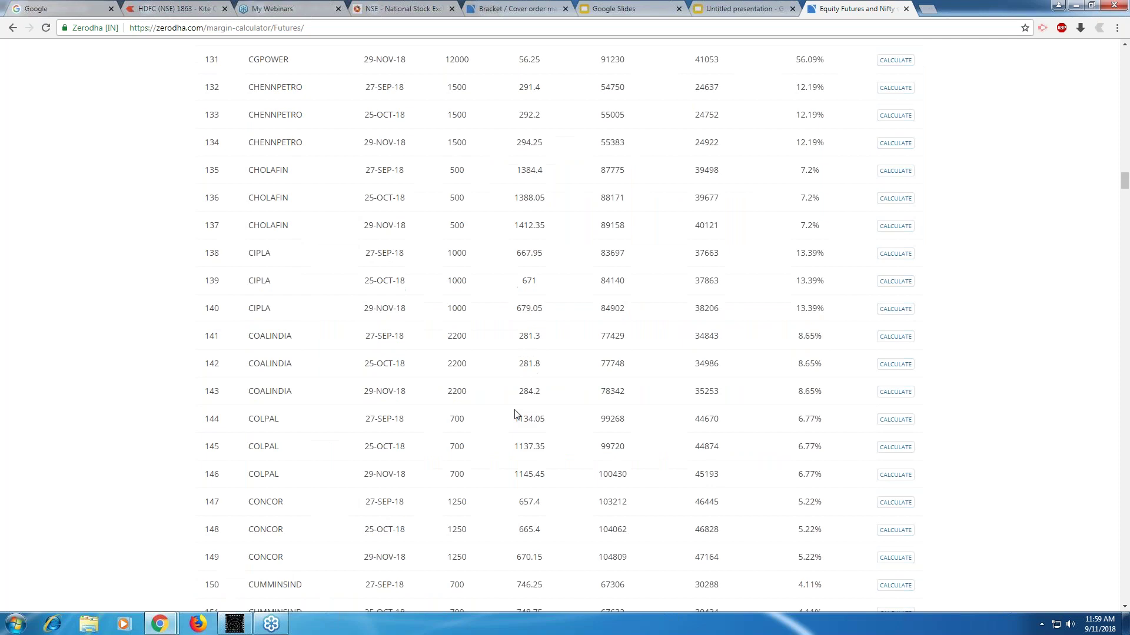
{"action": "scroll", "coordinate": [515, 414], "scroll_direction": "down", "scroll_amount": 20}
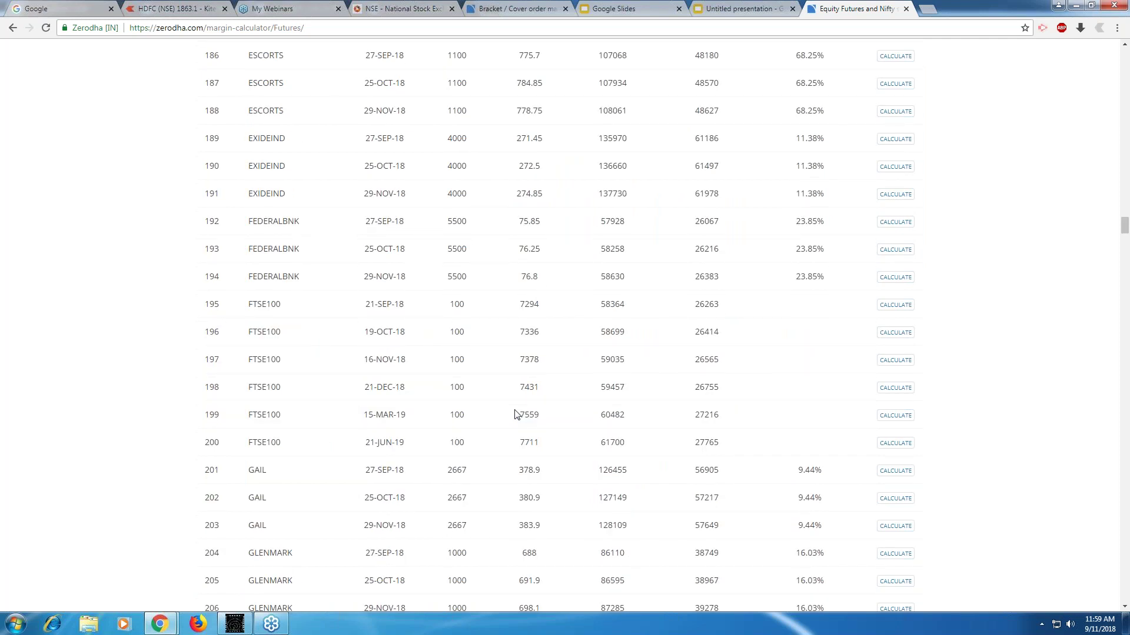
{"action": "scroll", "coordinate": [516, 413], "scroll_direction": "down", "scroll_amount": 14}
{"action": "scroll", "coordinate": [515, 414], "scroll_direction": "down", "scroll_amount": 4}
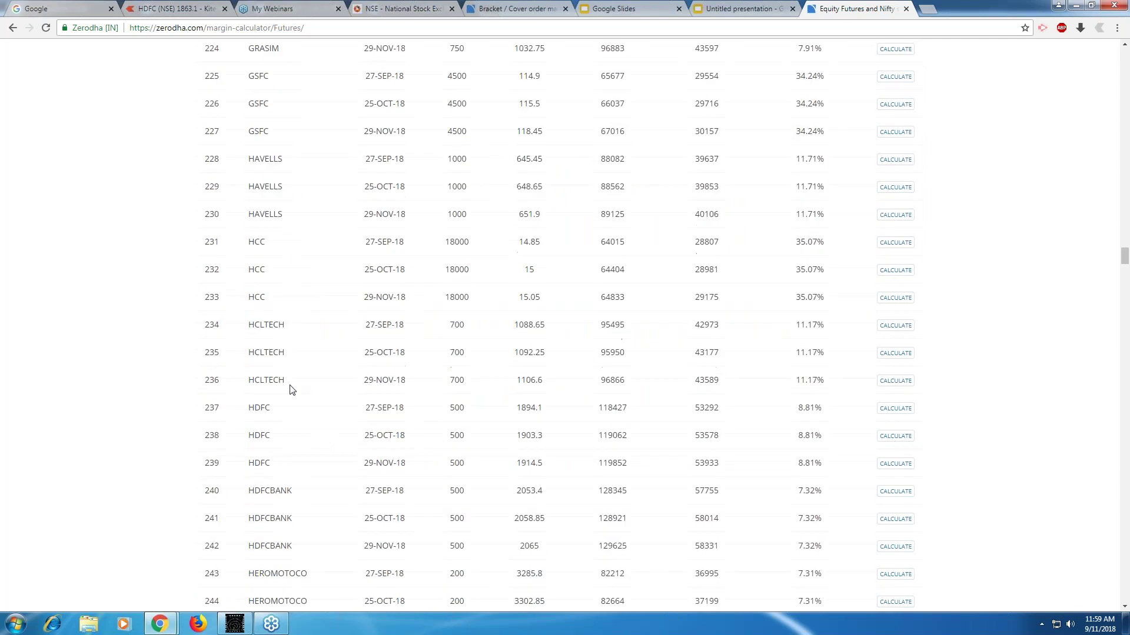
Highlight the margins in the HDFC 25-OCT-18 row and compare them with the bracket order calculator's margin.
{"action": "left_click_drag", "start_coordinate": [693, 436], "coordinate": [714, 437]}
{"action": "double_click", "coordinate": [713, 437]}
{"action": "left_click", "coordinate": [633, 438]}
{"action": "left_click_drag", "start_coordinate": [598, 436], "coordinate": [719, 437]}
{"action": "left_click", "coordinate": [521, 9]}
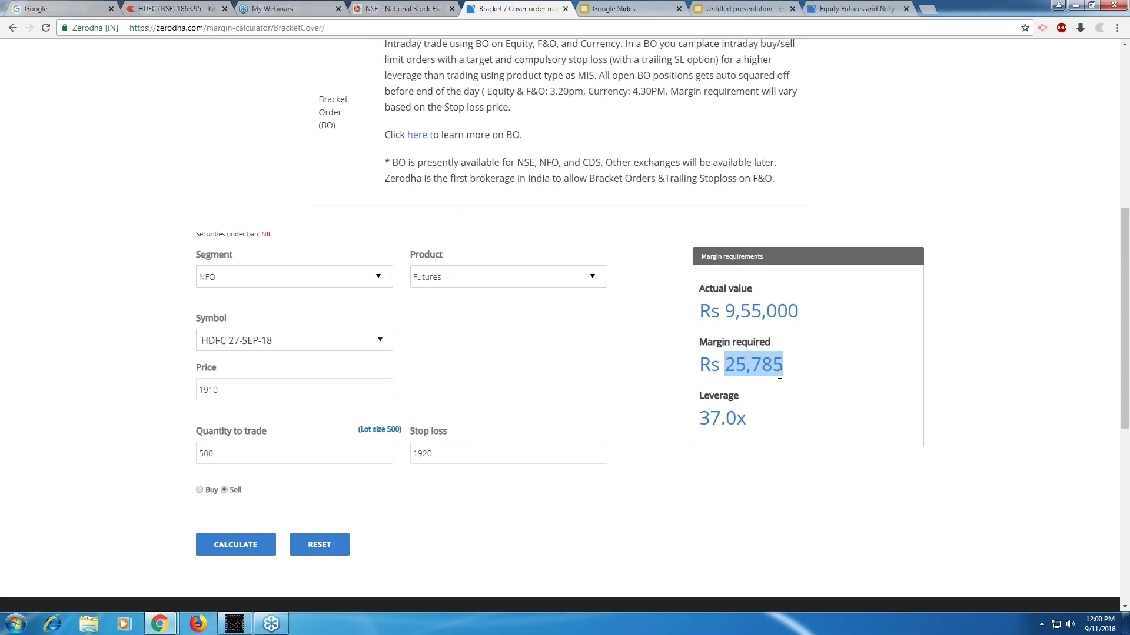
Switch to Kite and open the chart of NIFTY SEP FUT from watchlist 4.
{"action": "left_click", "coordinate": [160, 10]}
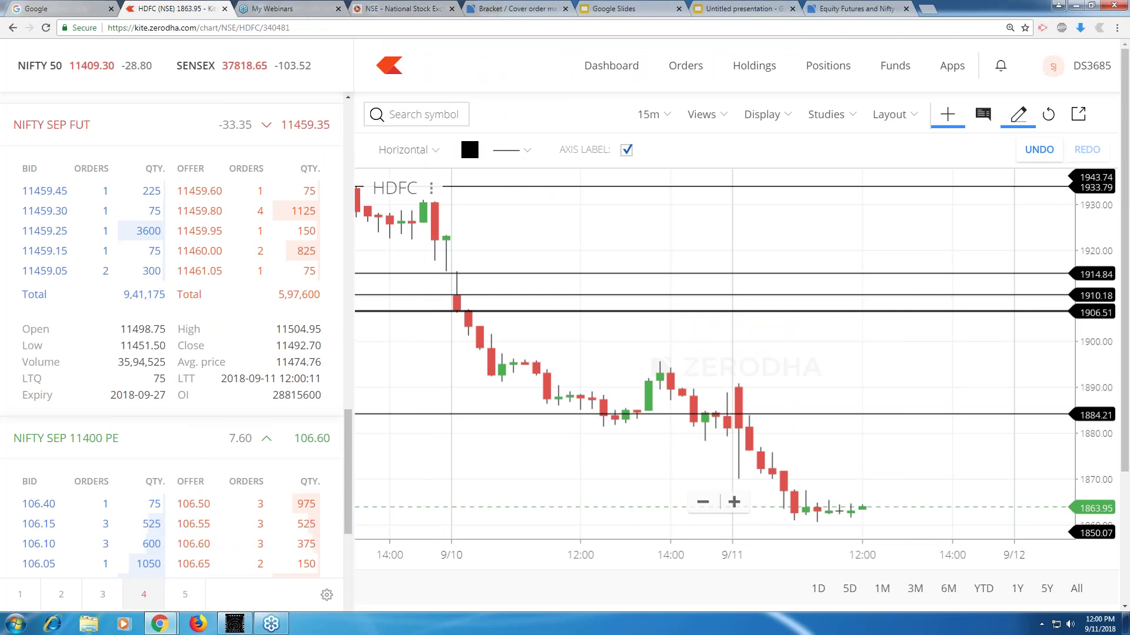
{"action": "scroll", "coordinate": [350, 532], "scroll_direction": "down", "scroll_amount": 3}
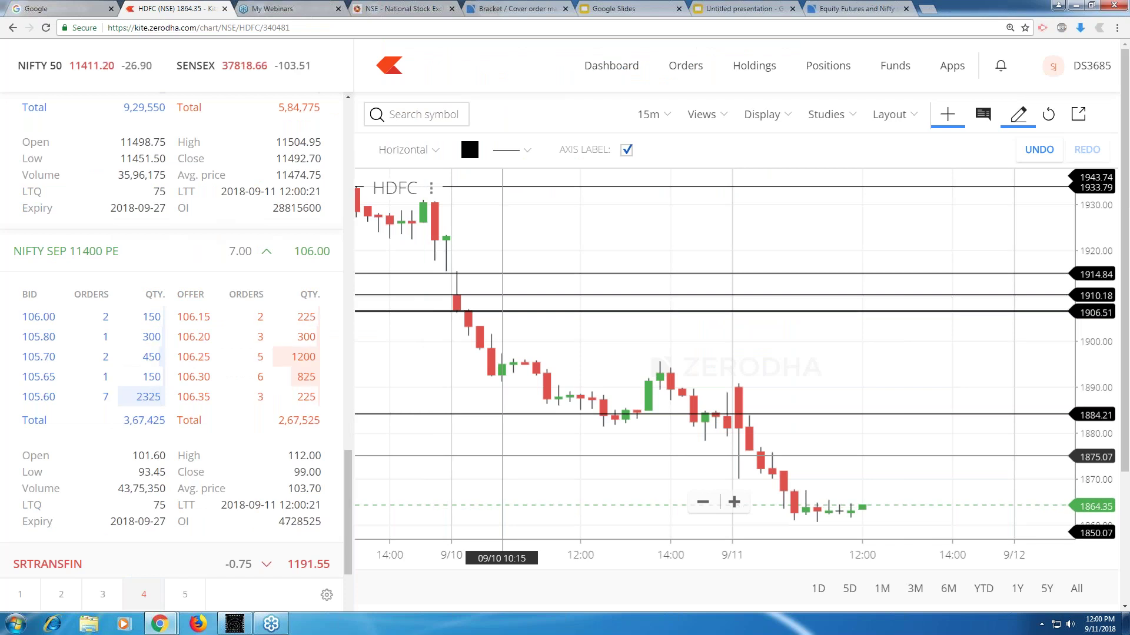
{"action": "scroll", "coordinate": [351, 412], "scroll_direction": "up", "scroll_amount": 6}
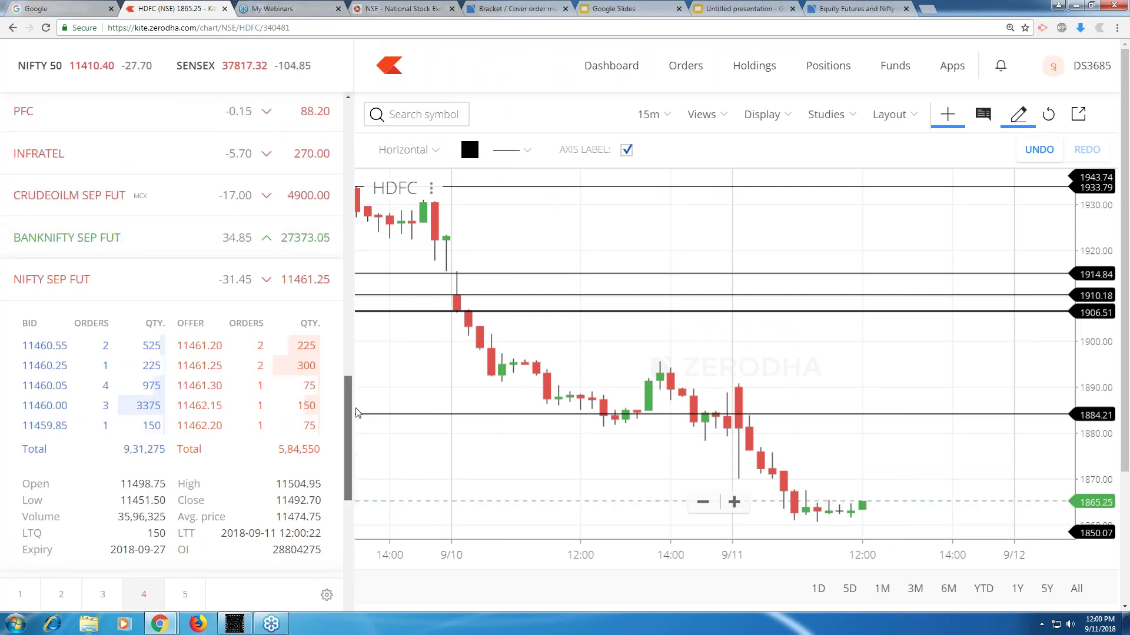
{"action": "scroll", "coordinate": [356, 411], "scroll_direction": "up", "scroll_amount": 1}
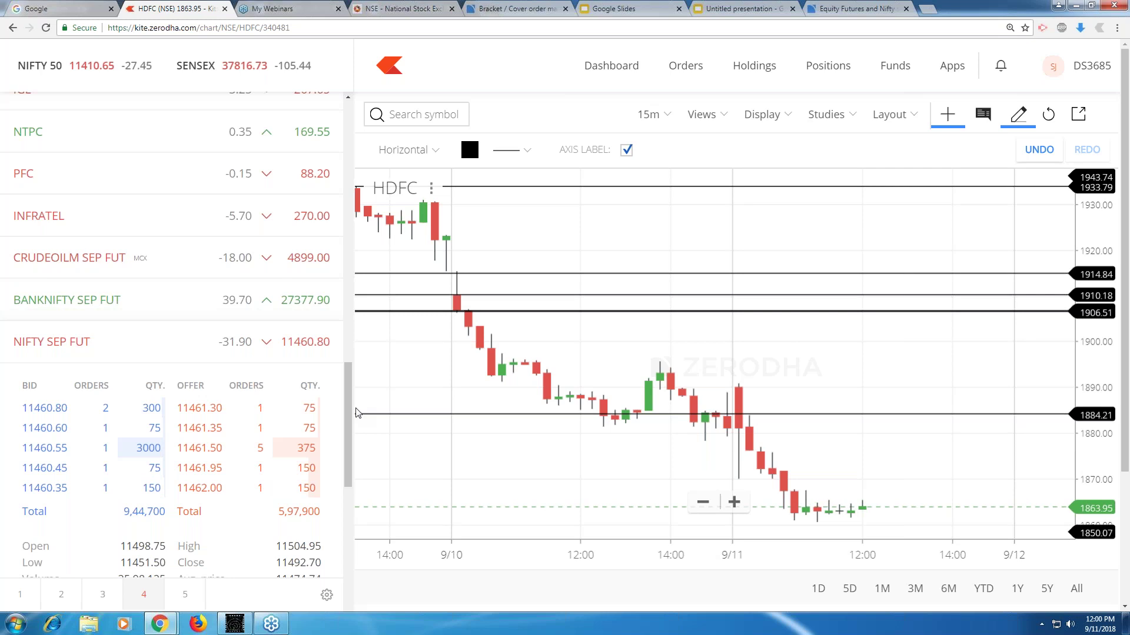
{"action": "left_click", "coordinate": [236, 343]}
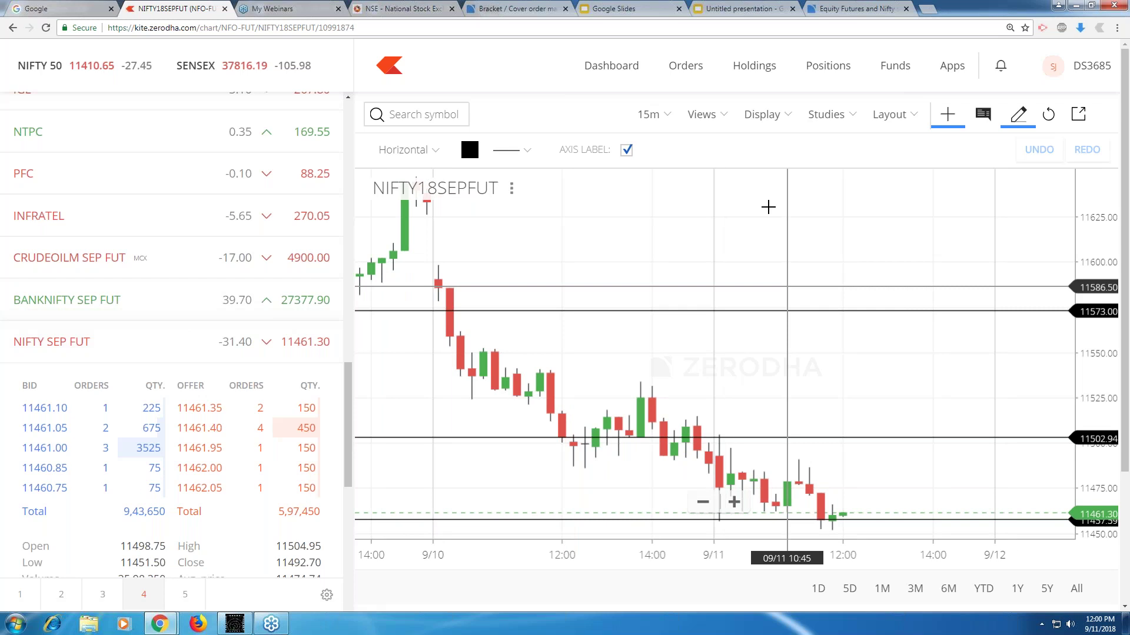
{"action": "left_click_drag", "start_coordinate": [710, 481], "coordinate": [689, 386]}
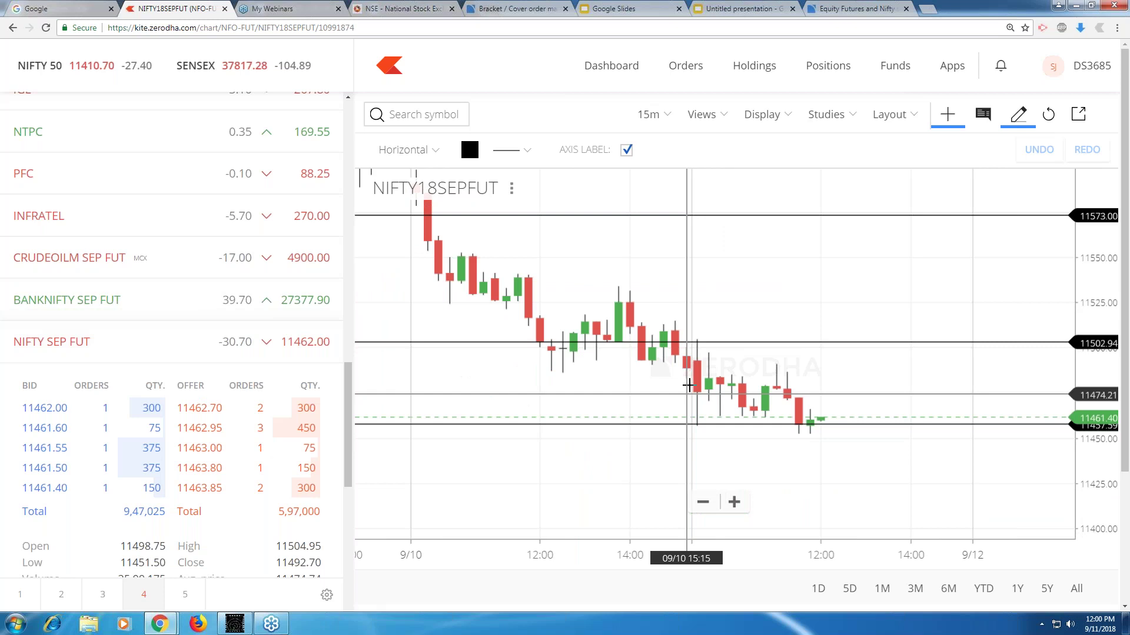
{"action": "scroll", "coordinate": [688, 385], "scroll_direction": "up", "scroll_amount": 3}
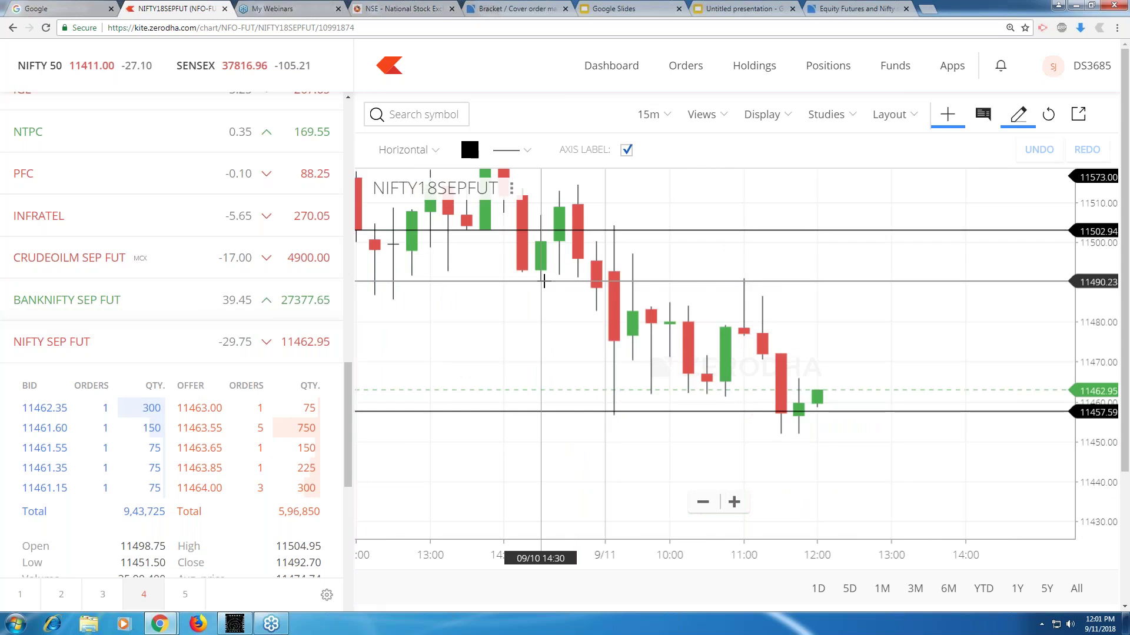
Start a sell order for NIFTY SEP FUT and set its price to 11485.
{"action": "mouse_move", "coordinate": [121, 342]}
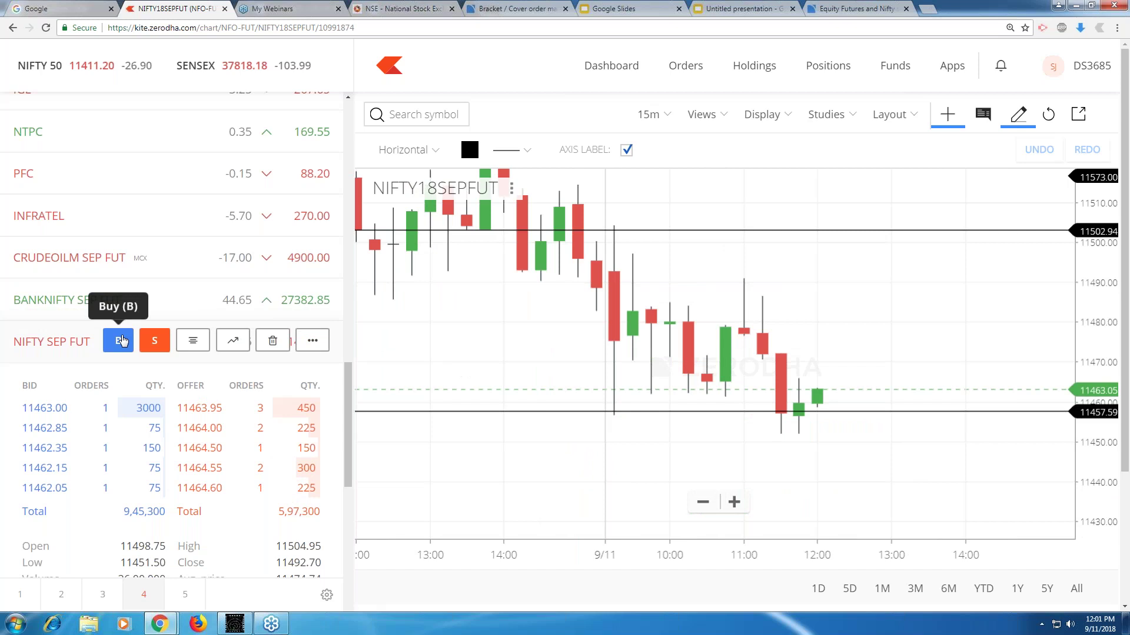
{"action": "left_click", "coordinate": [154, 340]}
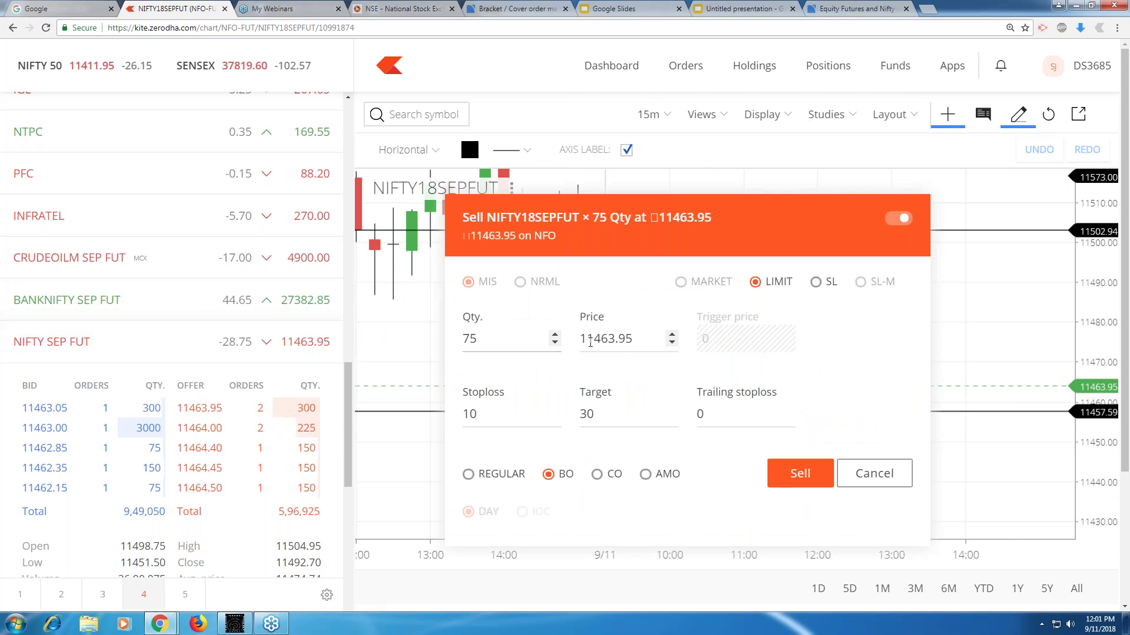
{"action": "left_click", "coordinate": [637, 343]}
{"action": "key", "text": "BackSpace"}
{"action": "key", "text": "BackSpace"}
{"action": "key", "text": "BackSpace"}
{"action": "key", "text": "BackSpace"}
{"action": "key", "text": "BackSpace"}
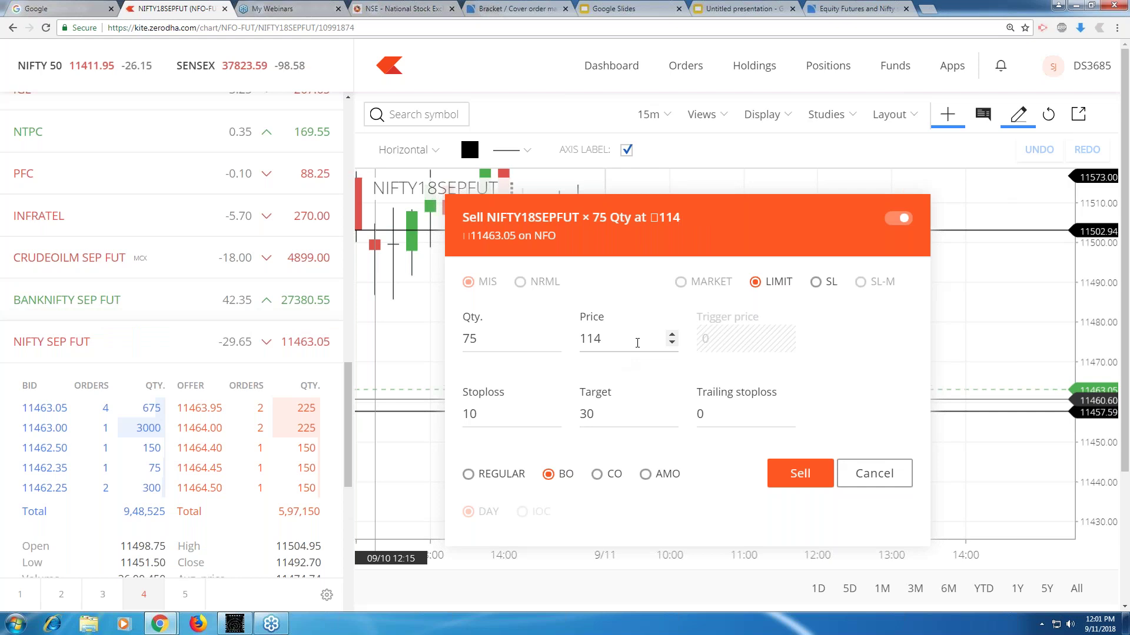
{"action": "type", "text": "85"}
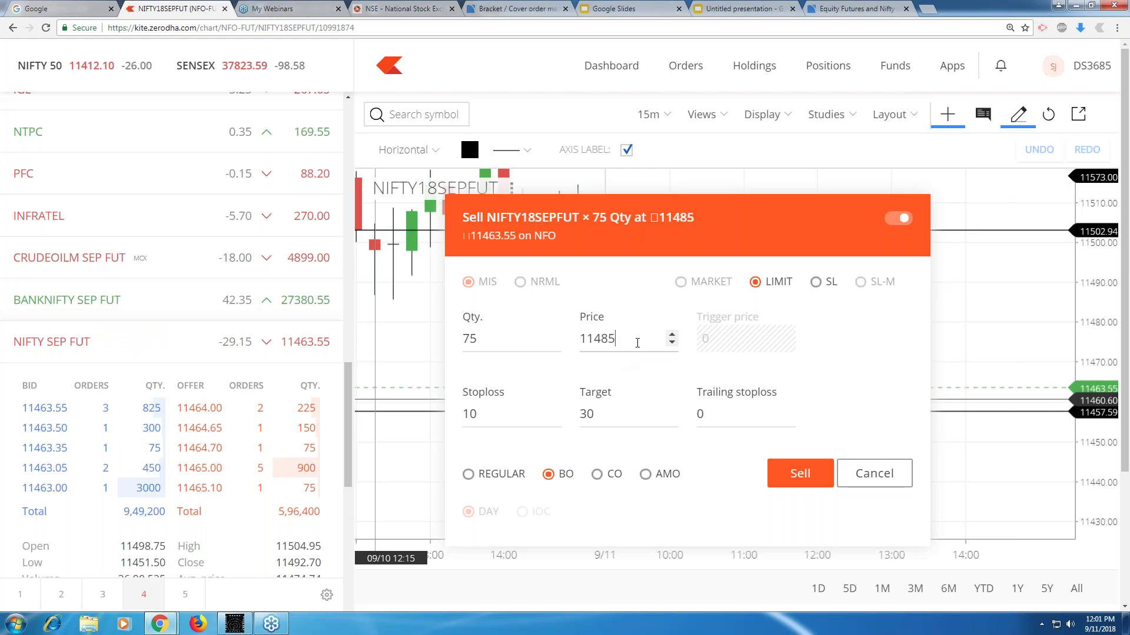
Set the NIFTY bracket order's stoploss to 20 and its target to 50.
{"action": "left_click", "coordinate": [515, 418]}
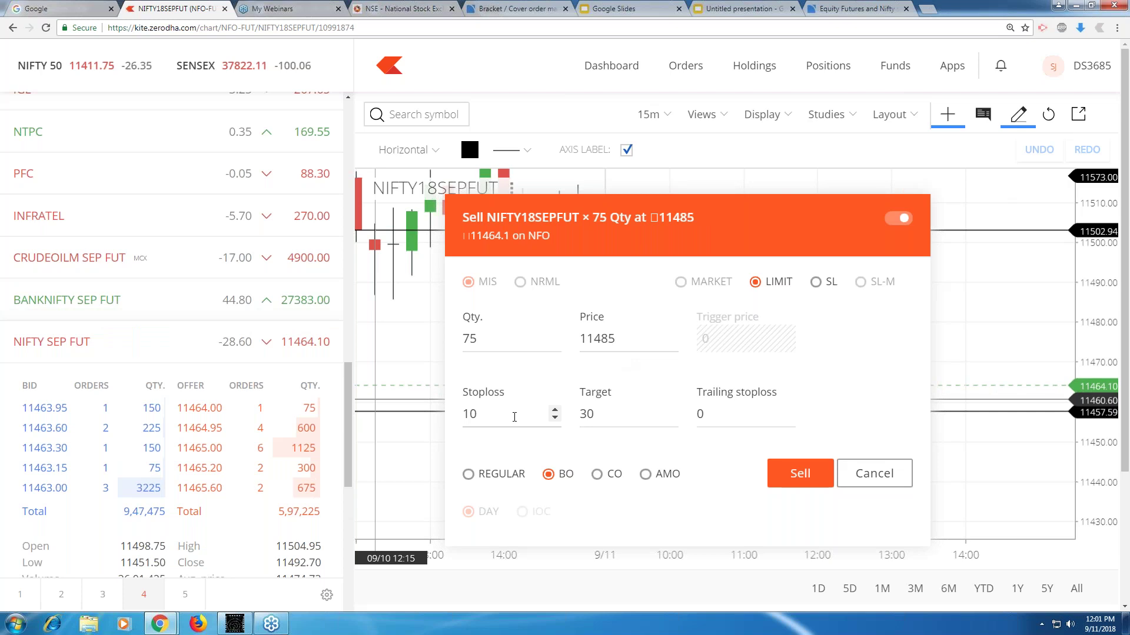
{"action": "key", "text": "BackSpace"}
{"action": "key", "text": "BackSpace"}
{"action": "type", "text": "20"}
{"action": "left_click", "coordinate": [596, 406]}
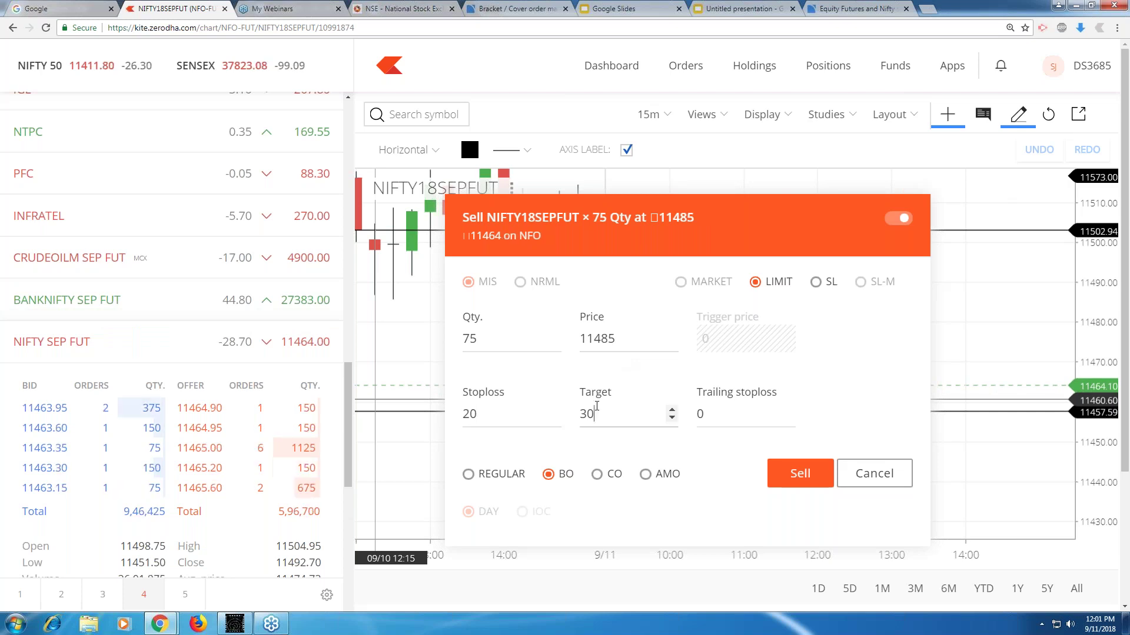
{"action": "key", "text": "BackSpace"}
{"action": "key", "text": "BackSpace"}
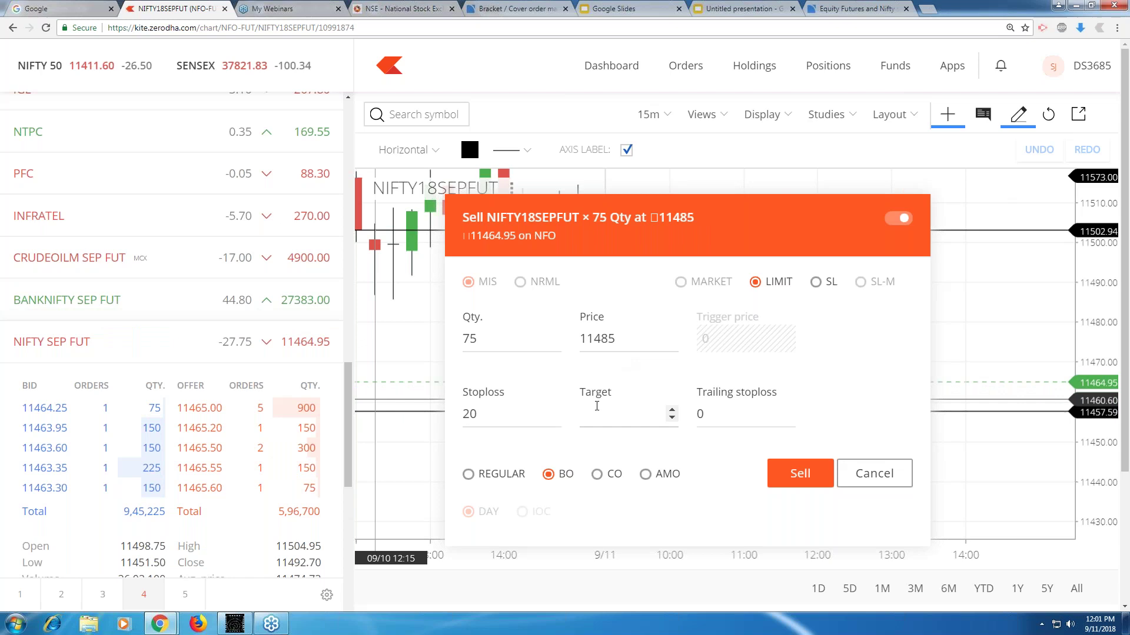
{"action": "type", "text": "50"}
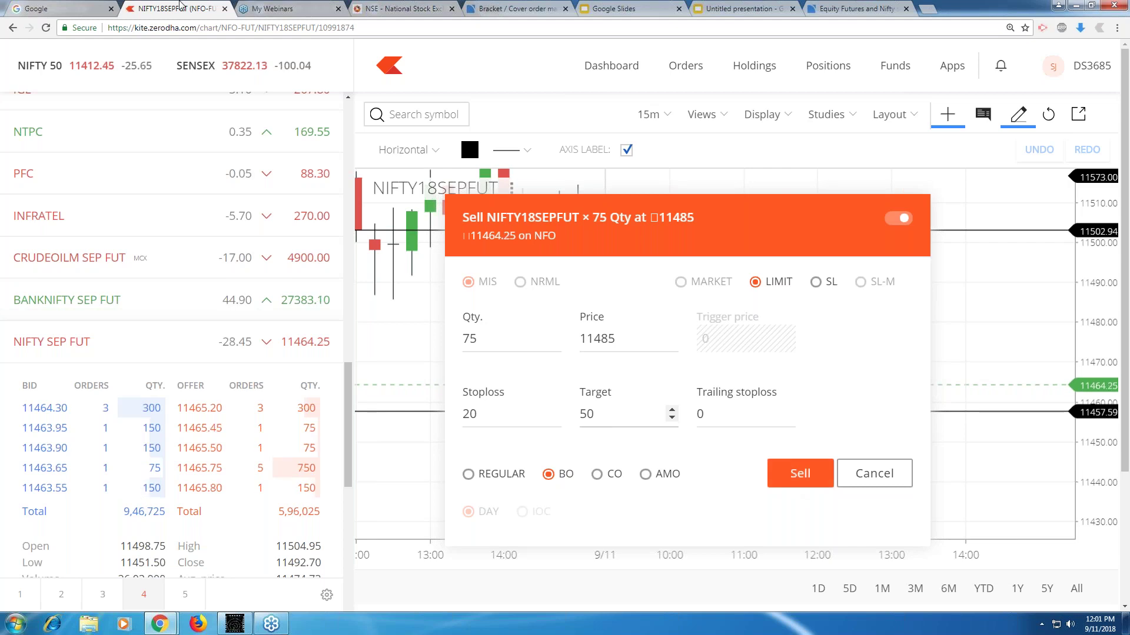
Change the symbol in the bracket order margin calculator to NIFTY 27-SEP-18.
{"action": "left_click", "coordinate": [511, 8]}
{"action": "left_click", "coordinate": [323, 340]}
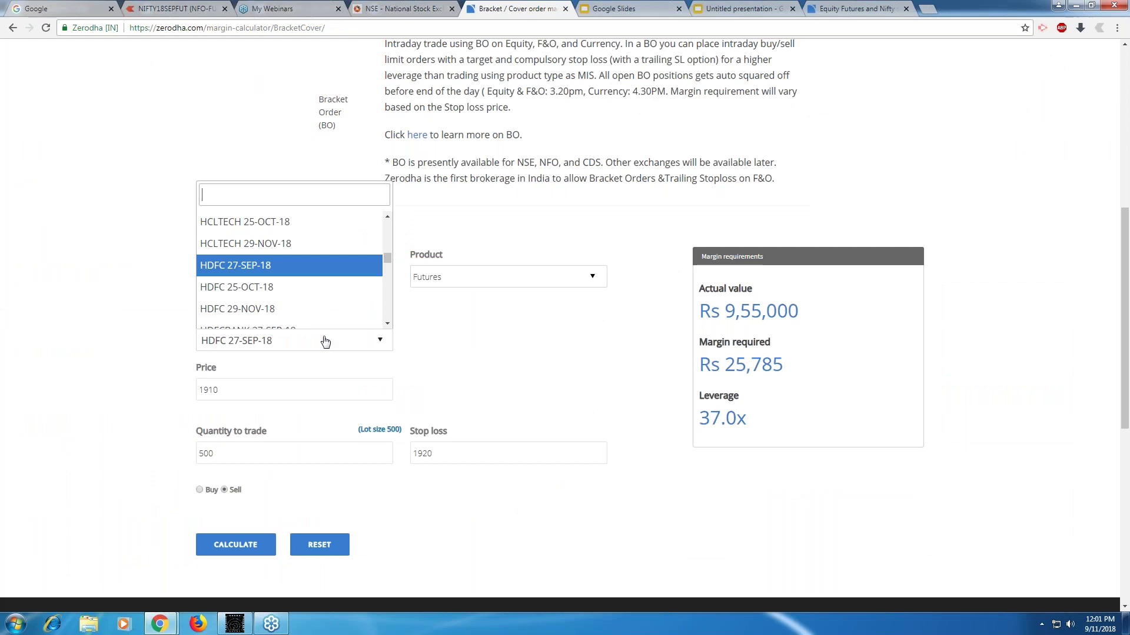
{"action": "type", "text": "NIFTY"}
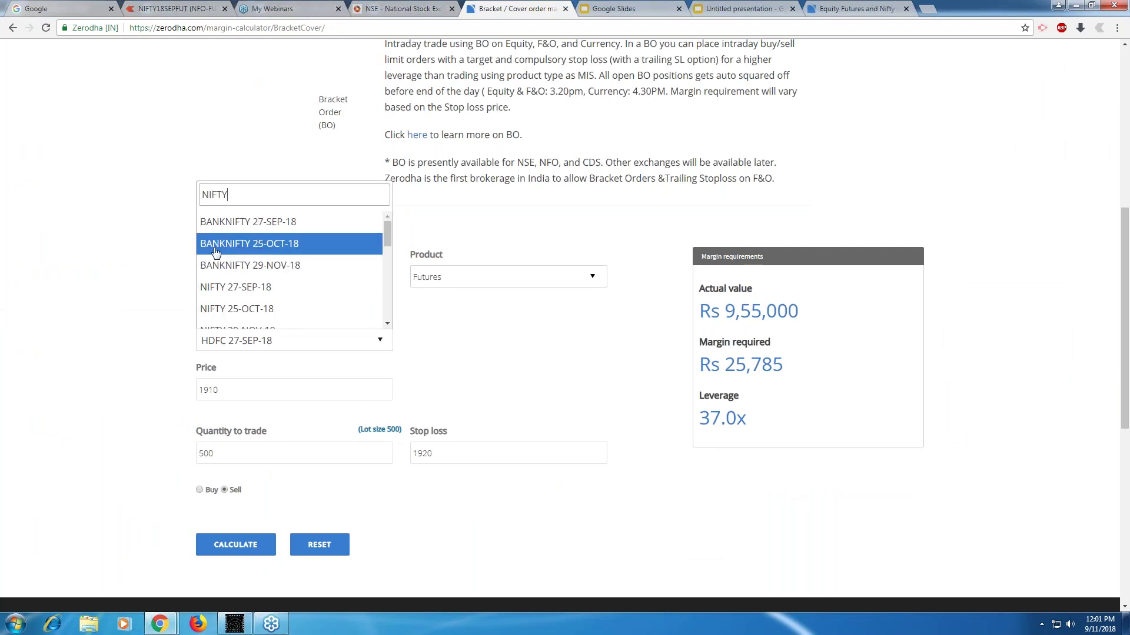
{"action": "left_click", "coordinate": [224, 287]}
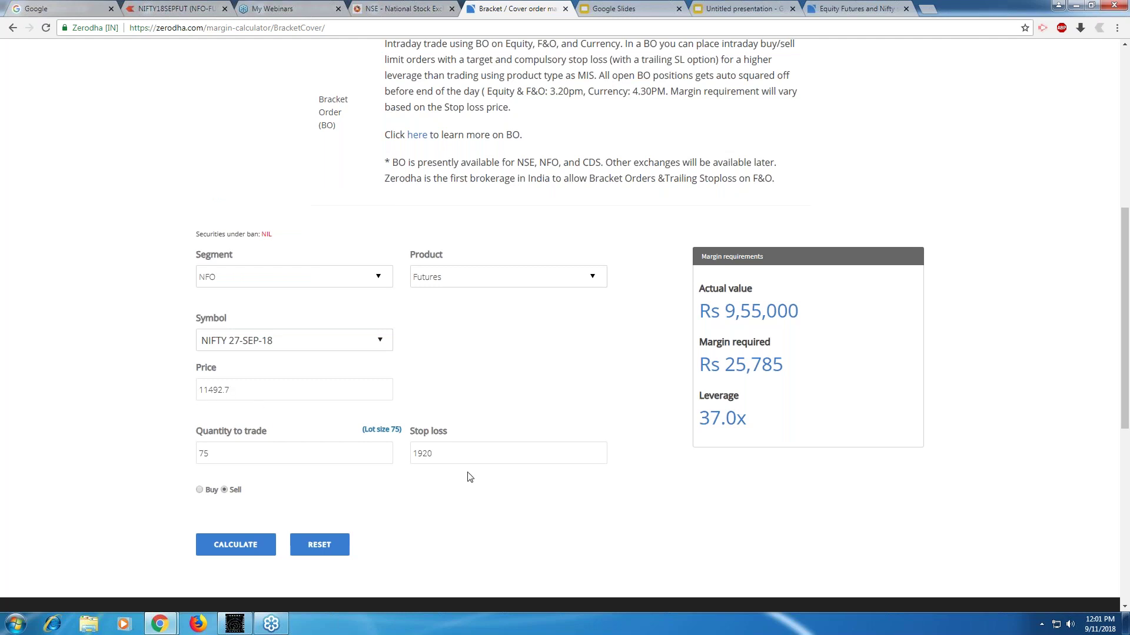
{"action": "left_click", "coordinate": [456, 456]}
{"action": "key", "text": "BackSpace"}
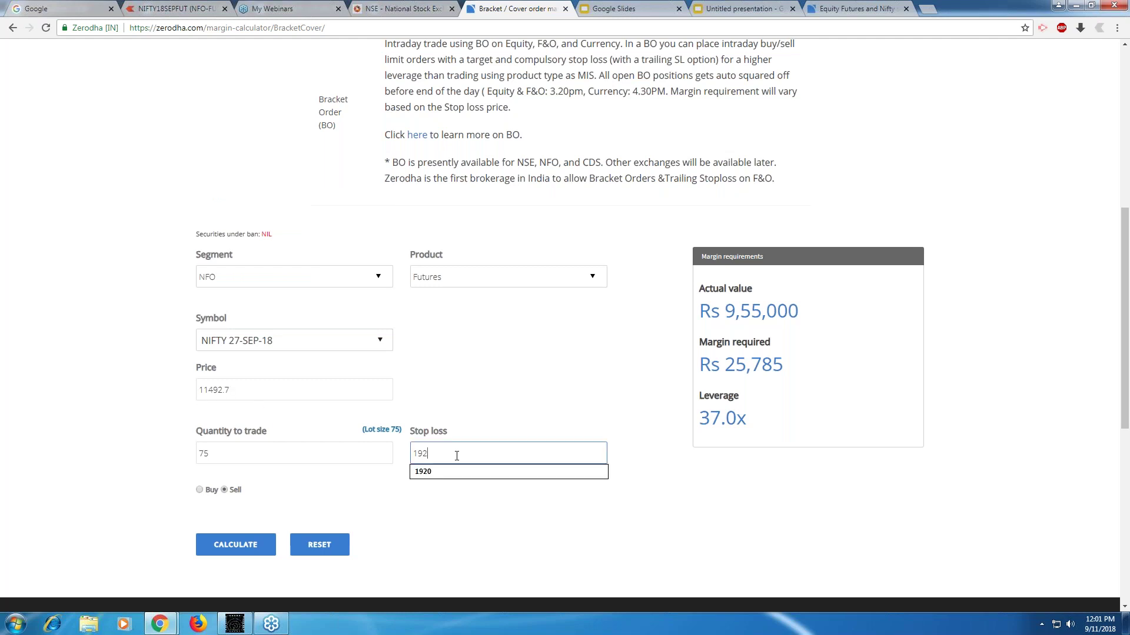
{"action": "key", "text": "BackSpace"}
{"action": "key", "text": "BackSpace"}
{"action": "key", "text": "BackSpace"}
{"action": "type", "text": "1"}
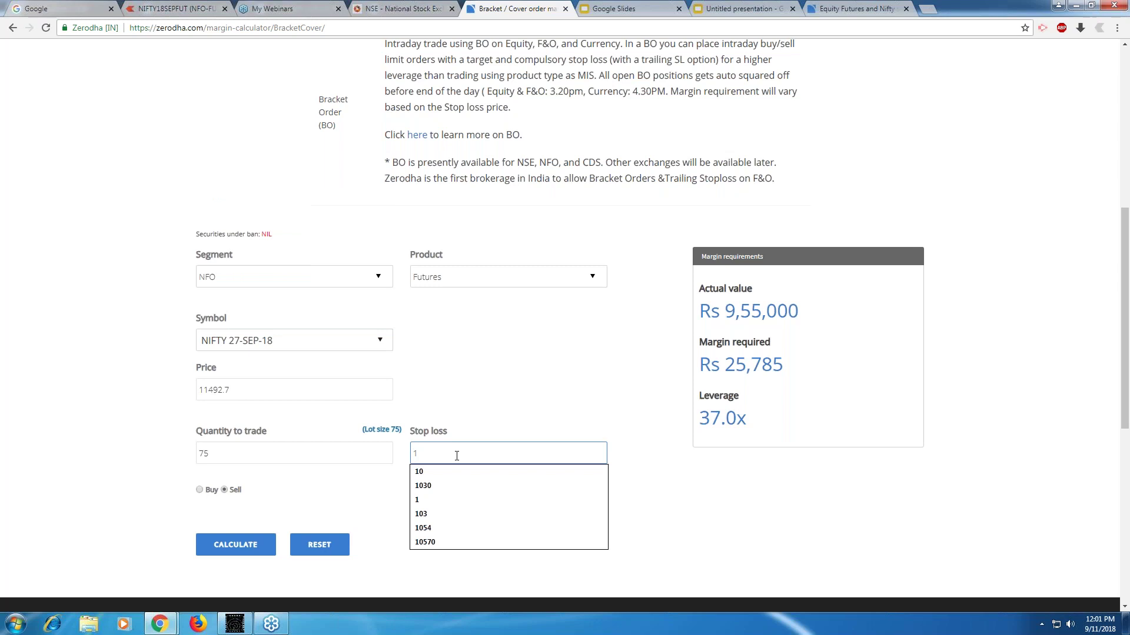
{"action": "type", "text": "1503"}
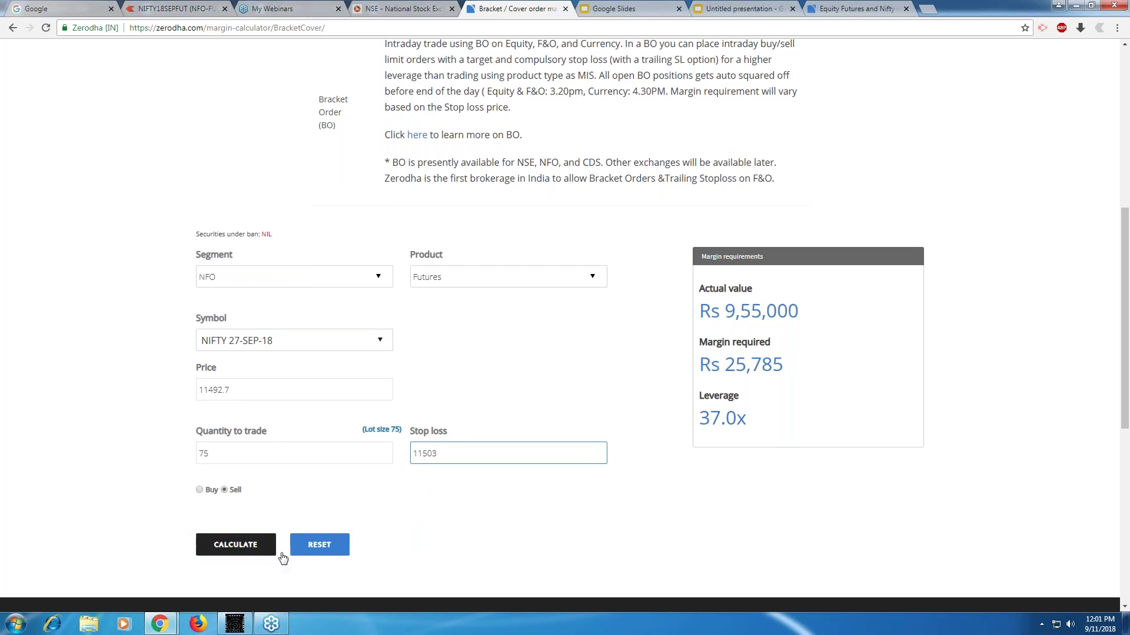
{"action": "left_click", "coordinate": [320, 545]}
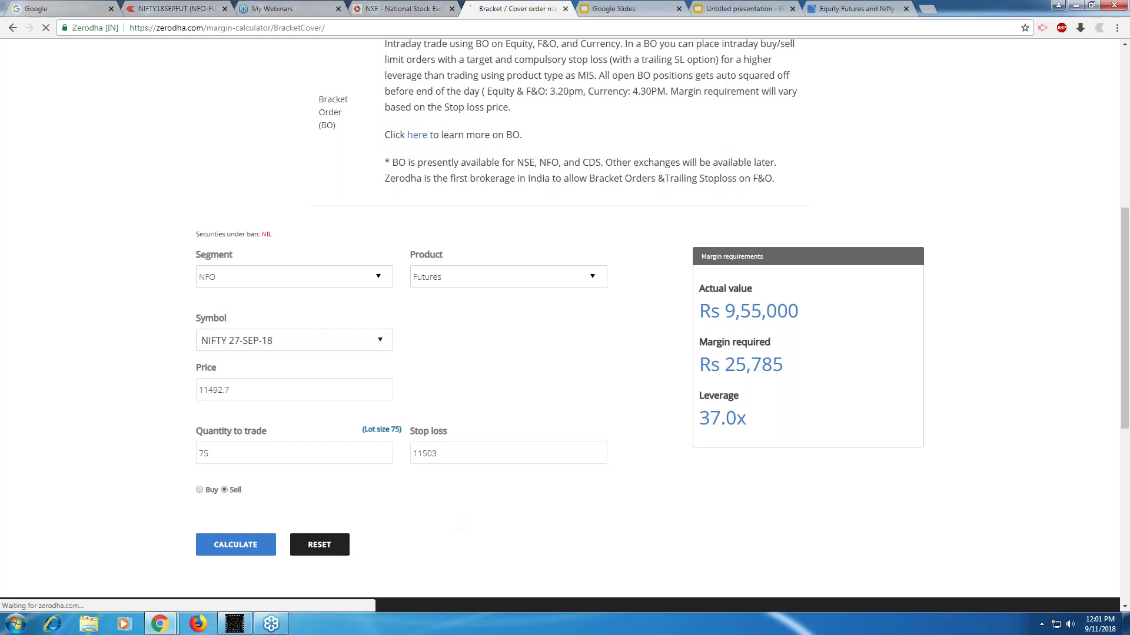
Set the margin calculator's segment to NFO and its symbol to NIFTY 27-SEP-18.
{"action": "left_click", "coordinate": [263, 338]}
{"action": "left_click", "coordinate": [362, 280]}
{"action": "left_click", "coordinate": [343, 306]}
{"action": "left_click", "coordinate": [348, 346]}
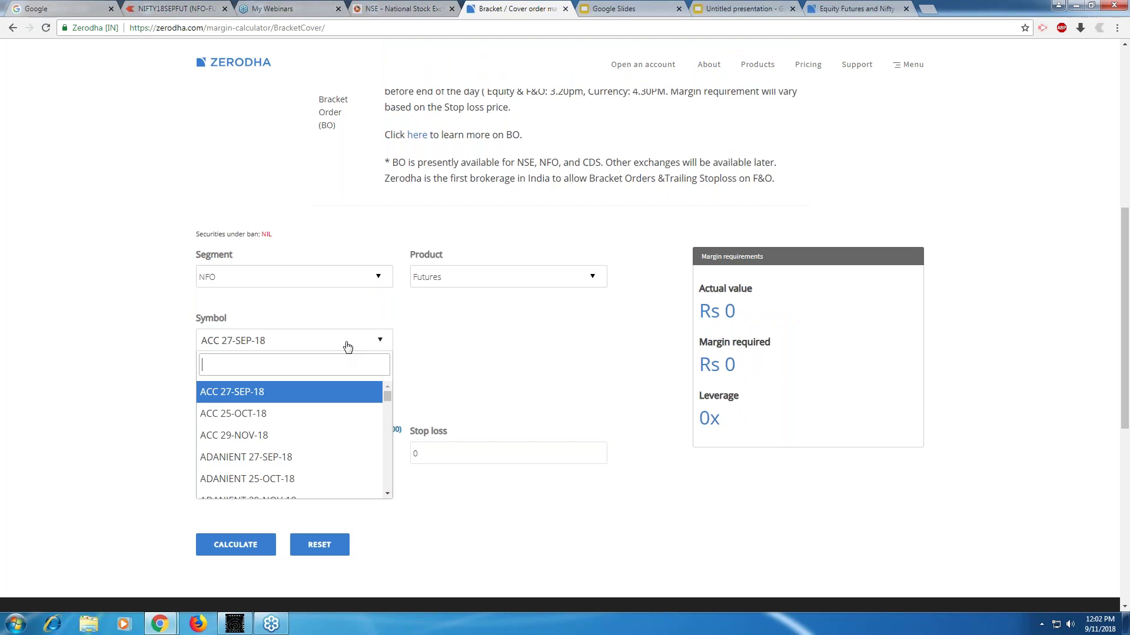
{"action": "type", "text": "NIFTY"}
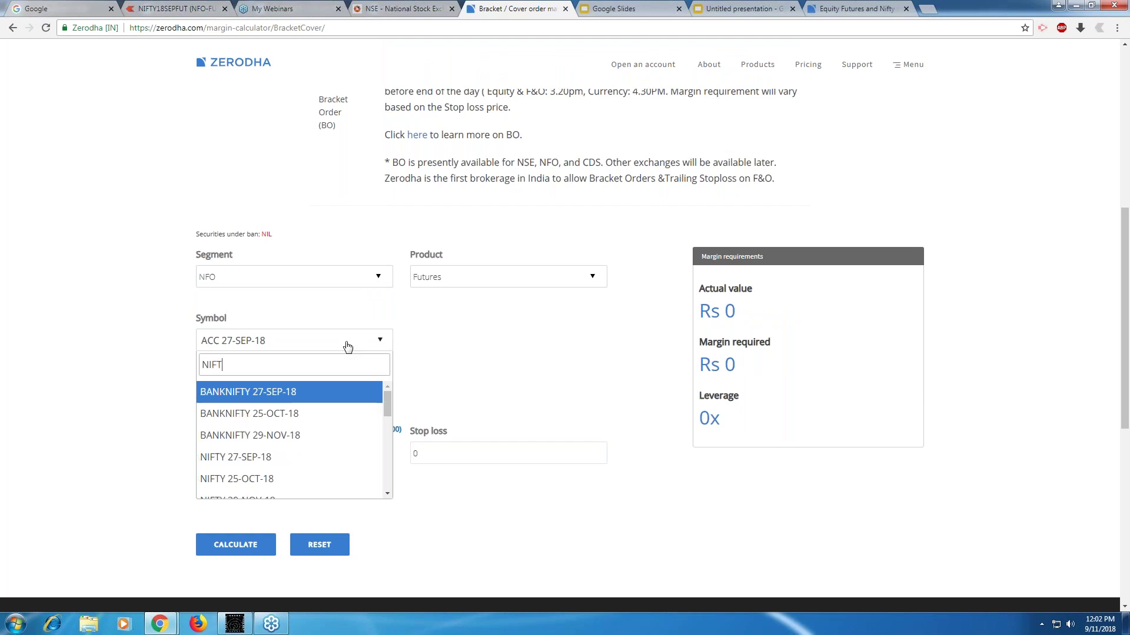
{"action": "left_click", "coordinate": [314, 457]}
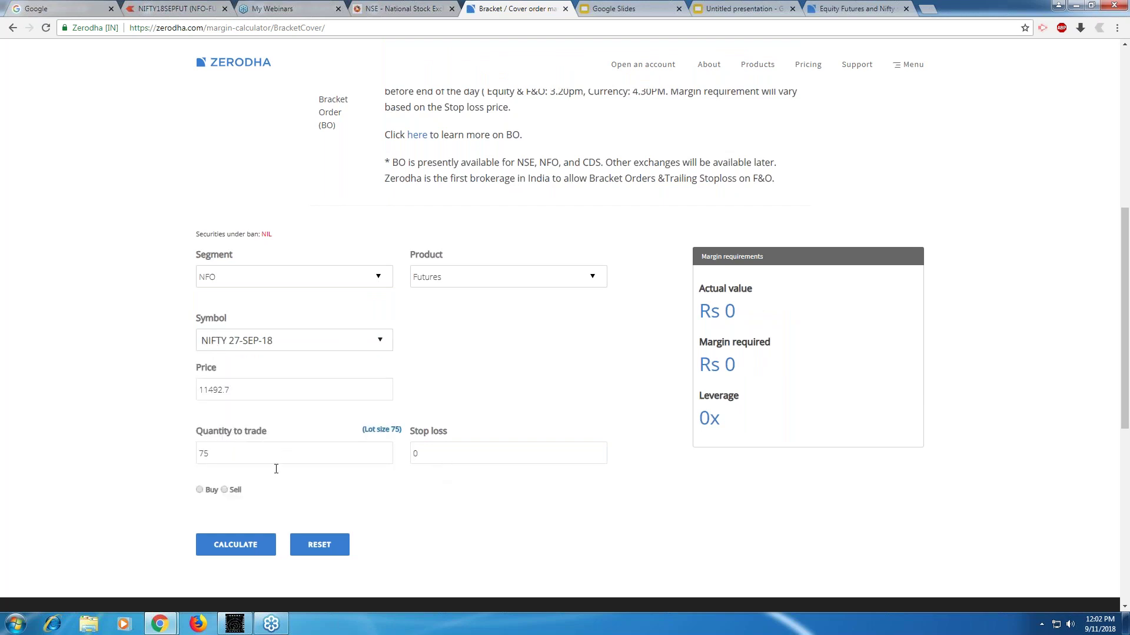
Enter a stop loss of 11503 for a sell trade, calculate the margin and highlight the required amount.
{"action": "left_click", "coordinate": [416, 453]}
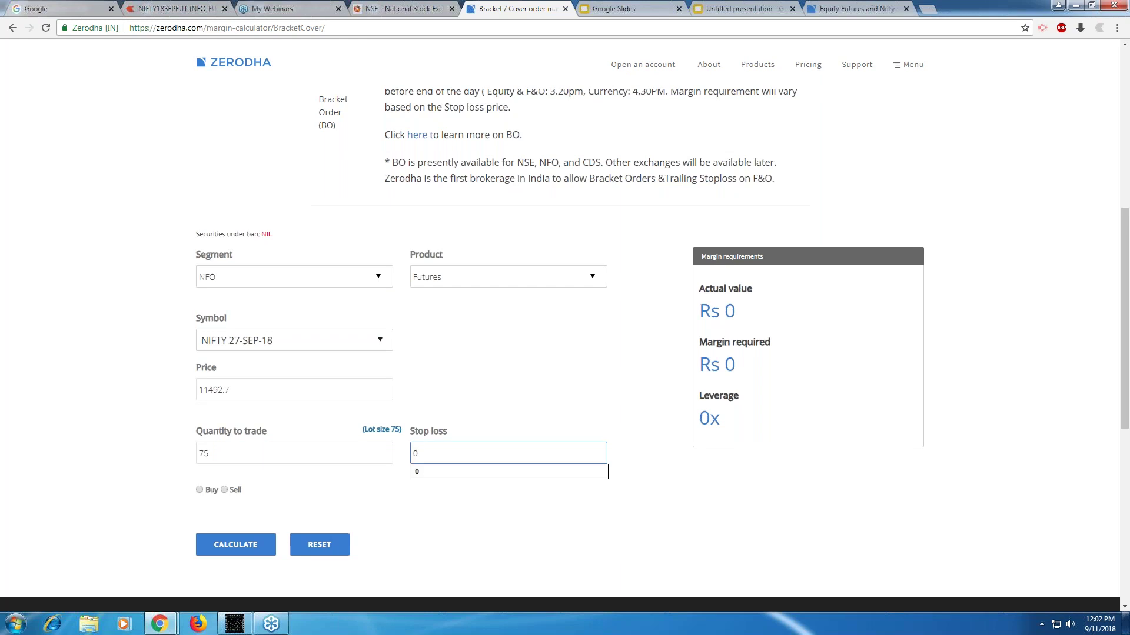
{"action": "type", "text": "11503"}
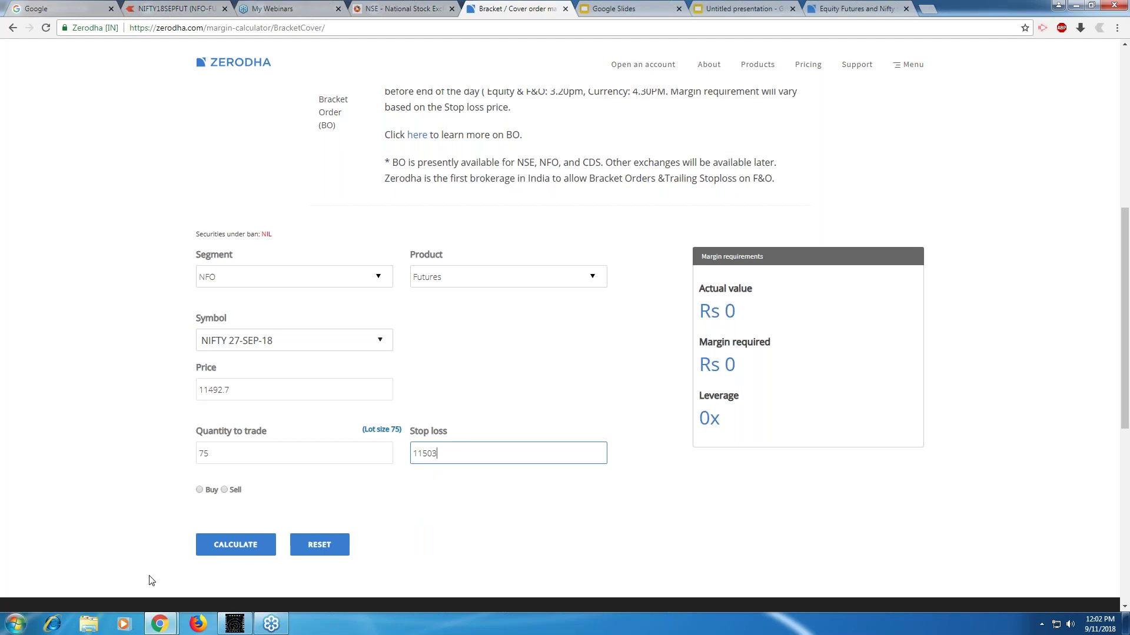
{"action": "left_click", "coordinate": [224, 491]}
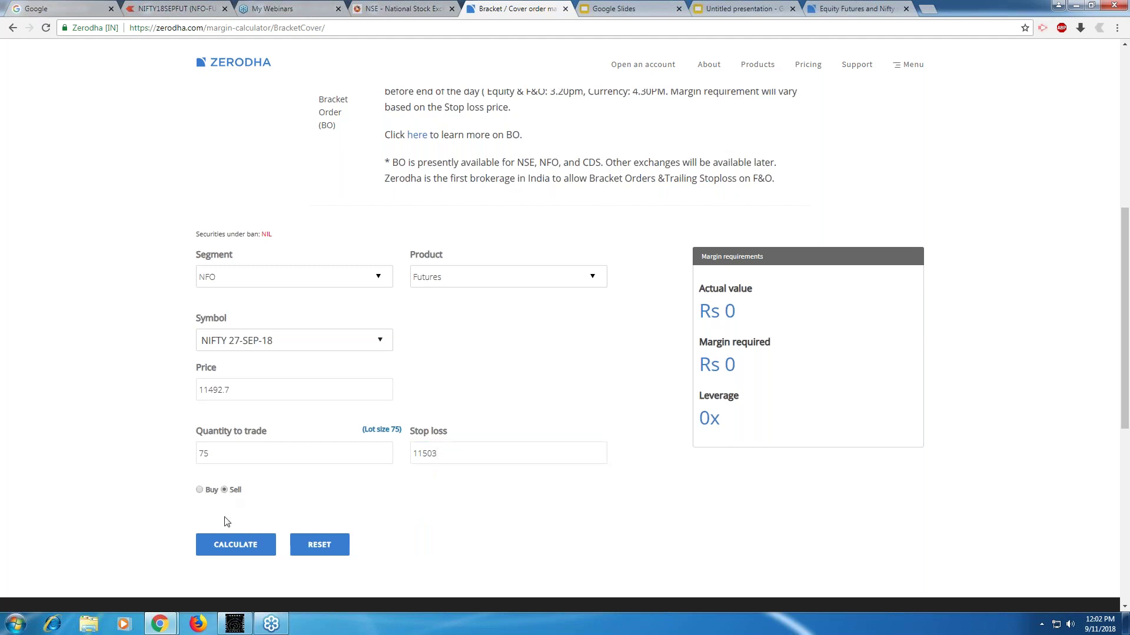
{"action": "left_click", "coordinate": [246, 546]}
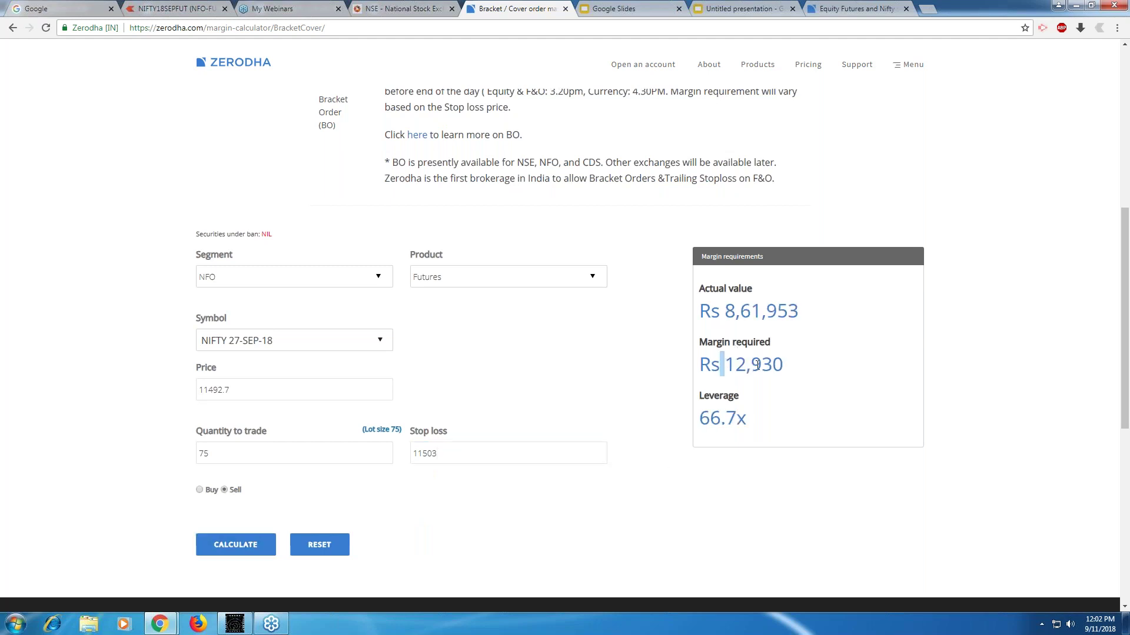
{"action": "left_click_drag", "start_coordinate": [724, 364], "coordinate": [800, 369]}
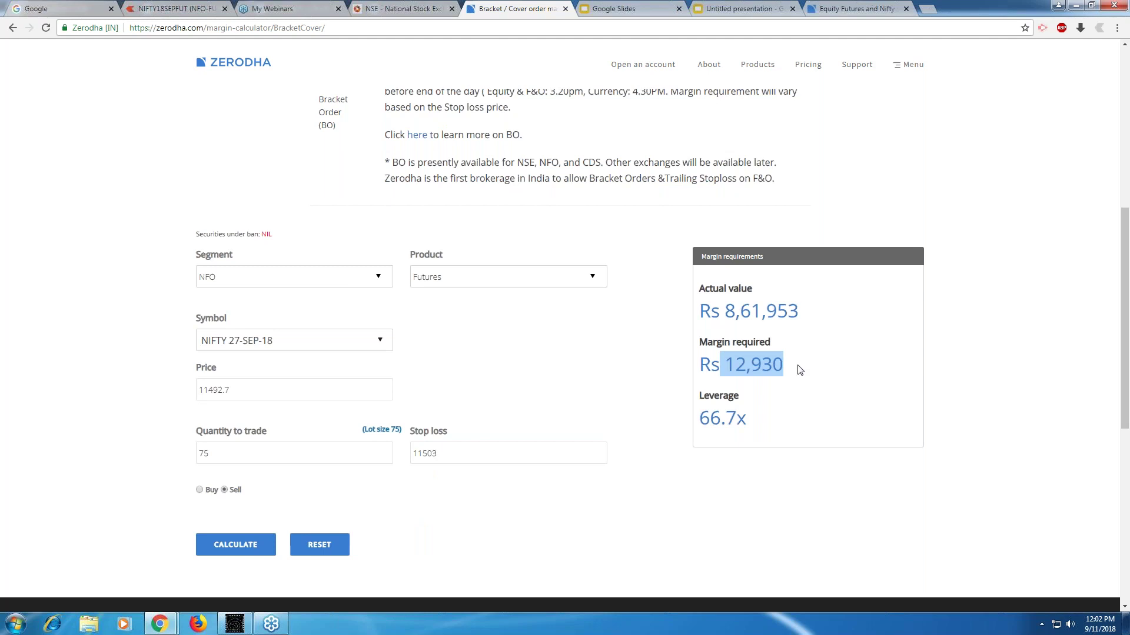
Find the NIFTY 27-SEP-18 row in the equity futures margin list and highlight the lower of its two margins.
{"action": "left_click", "coordinate": [856, 9]}
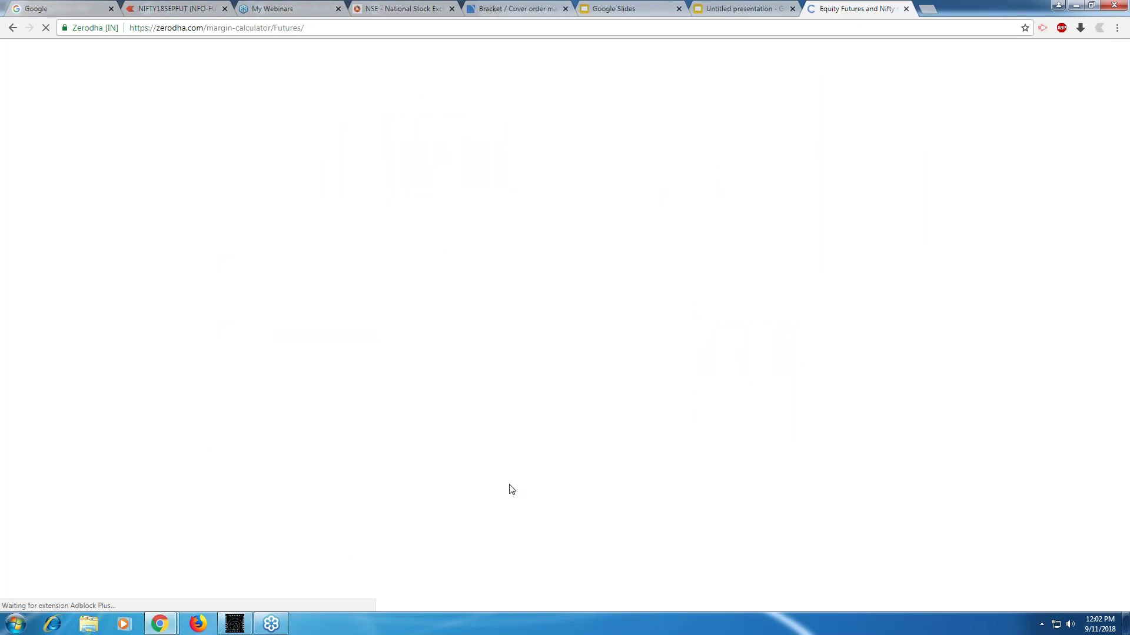
{"action": "scroll", "coordinate": [504, 464], "scroll_direction": "down", "scroll_amount": 4}
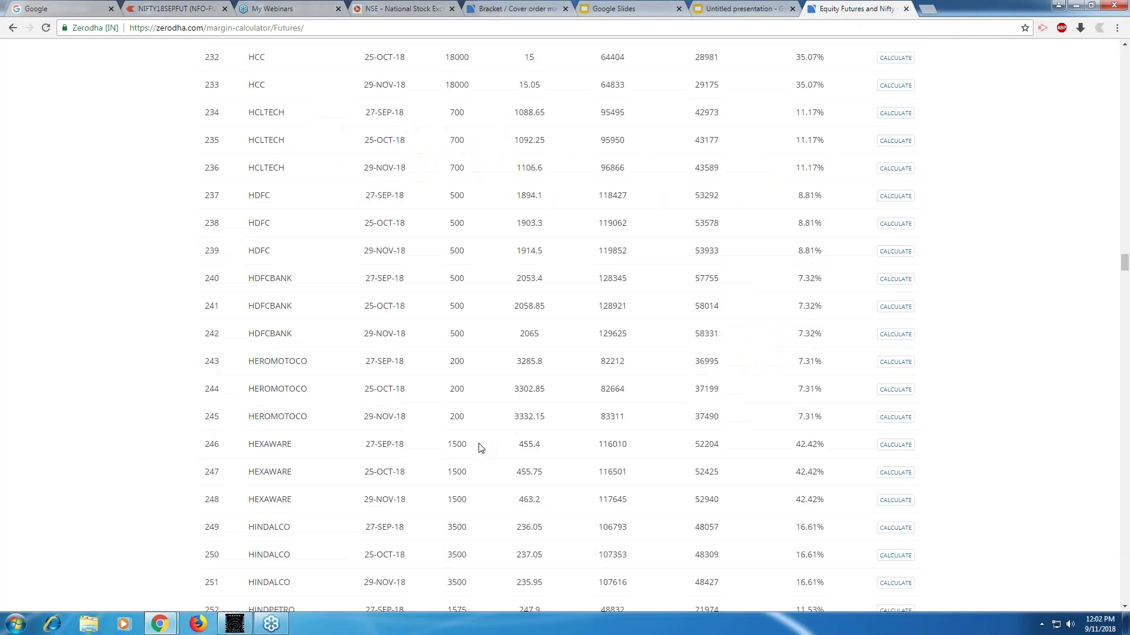
{"action": "scroll", "coordinate": [479, 448], "scroll_direction": "down", "scroll_amount": 20}
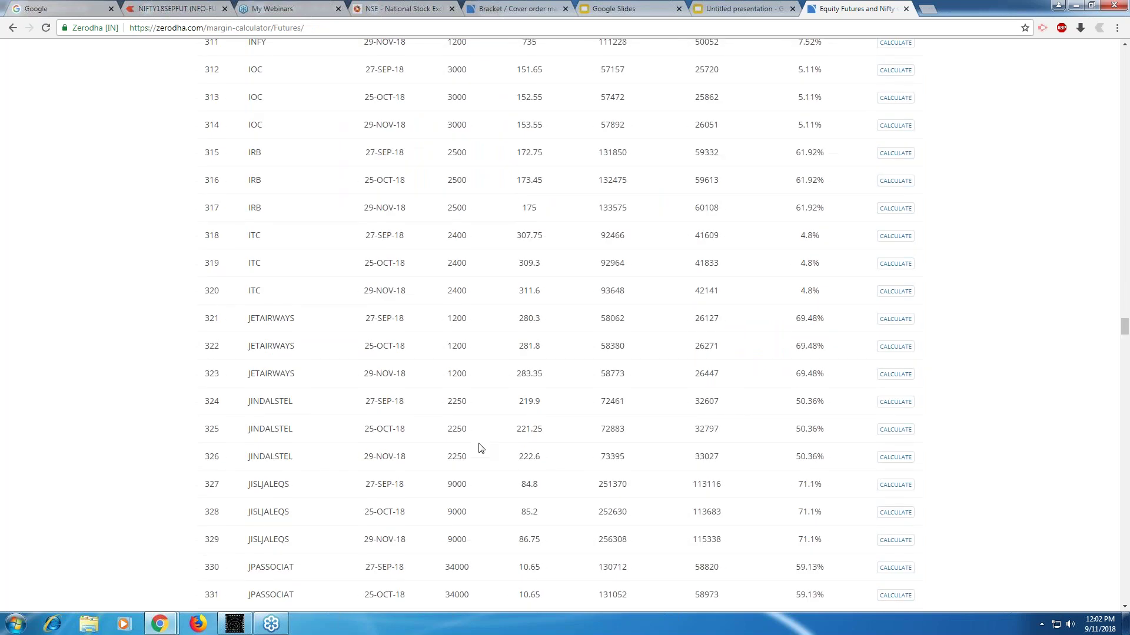
{"action": "scroll", "coordinate": [480, 448], "scroll_direction": "down", "scroll_amount": 20}
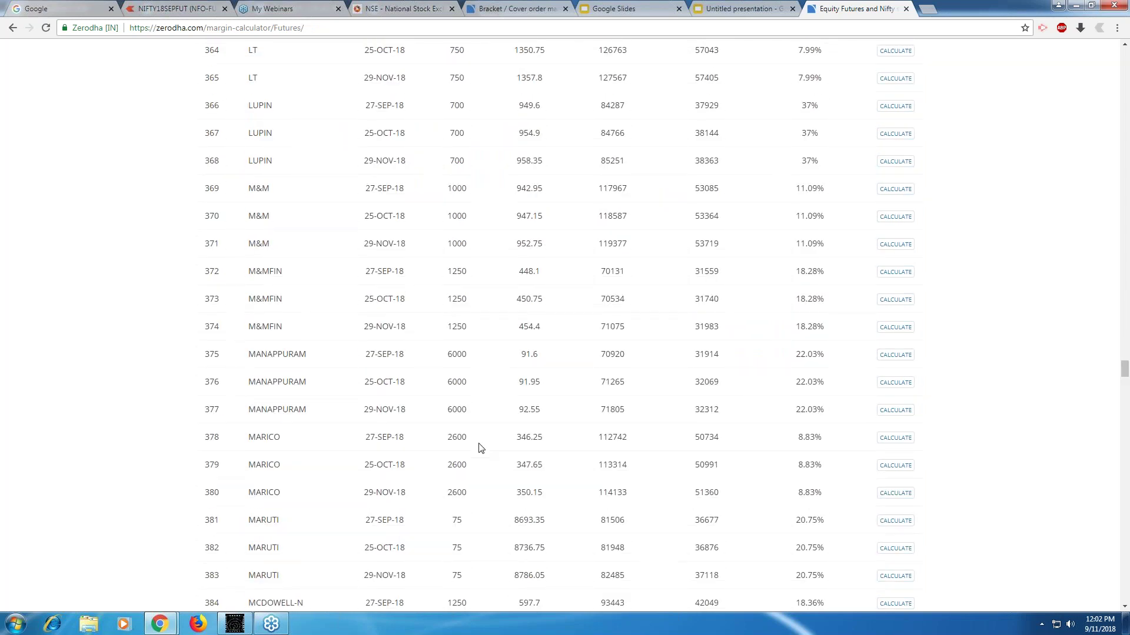
{"action": "scroll", "coordinate": [479, 448], "scroll_direction": "down", "scroll_amount": 20}
{"action": "scroll", "coordinate": [479, 448], "scroll_direction": "down", "scroll_amount": 10}
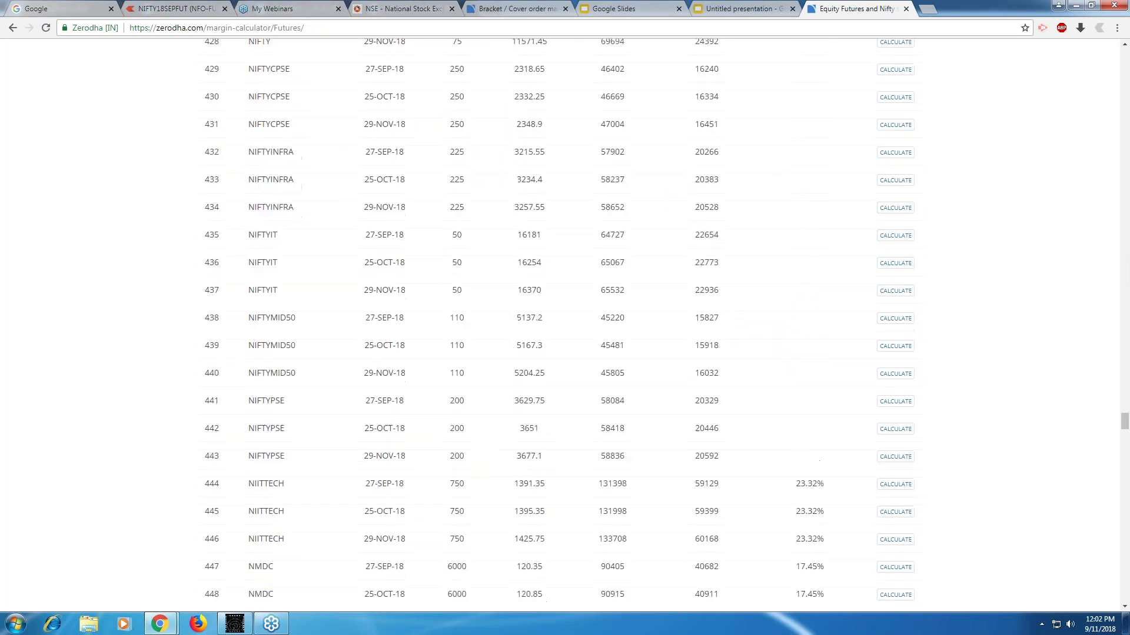
{"action": "scroll", "coordinate": [480, 448], "scroll_direction": "up", "scroll_amount": 1}
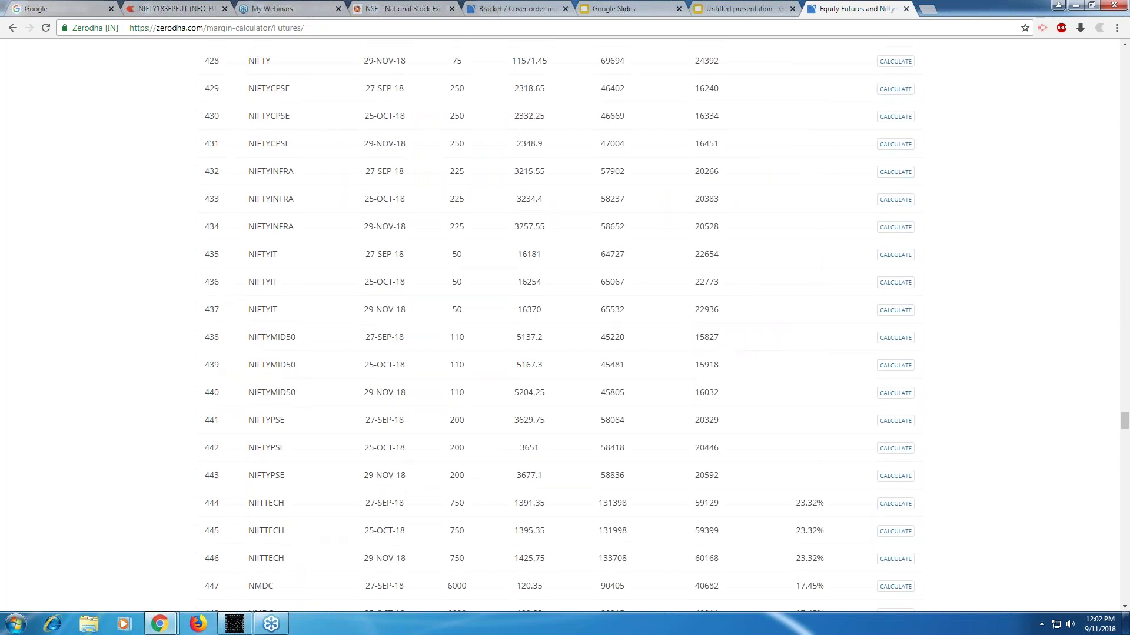
{"action": "scroll", "coordinate": [619, 170], "scroll_direction": "up", "scroll_amount": 2}
{"action": "scroll", "coordinate": [583, 244], "scroll_direction": "up", "scroll_amount": 2}
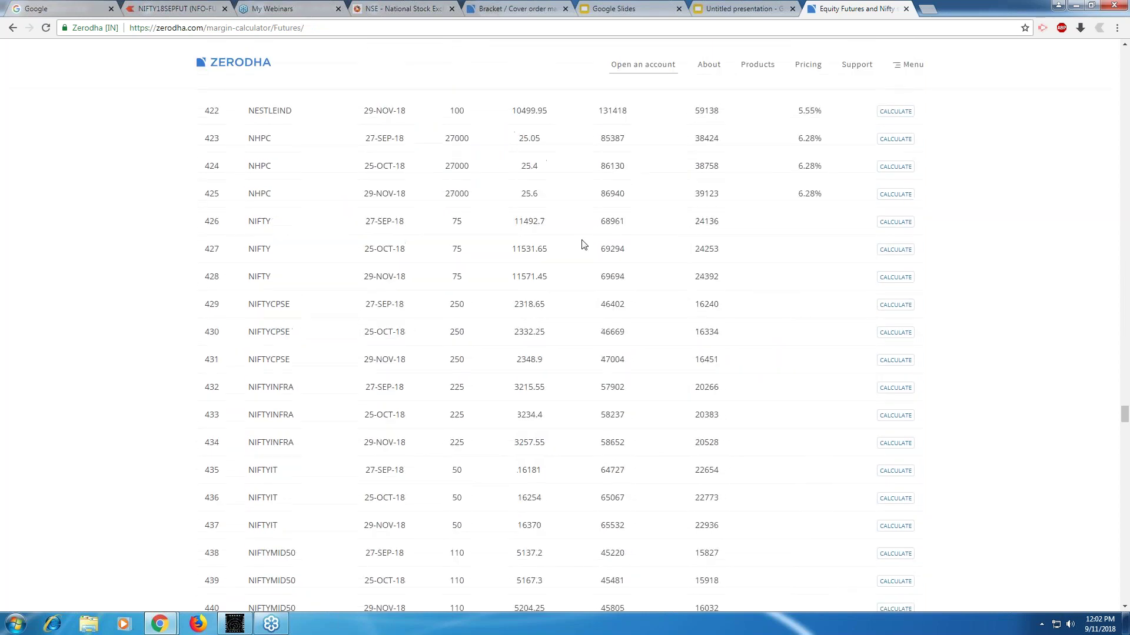
{"action": "double_click", "coordinate": [706, 221]}
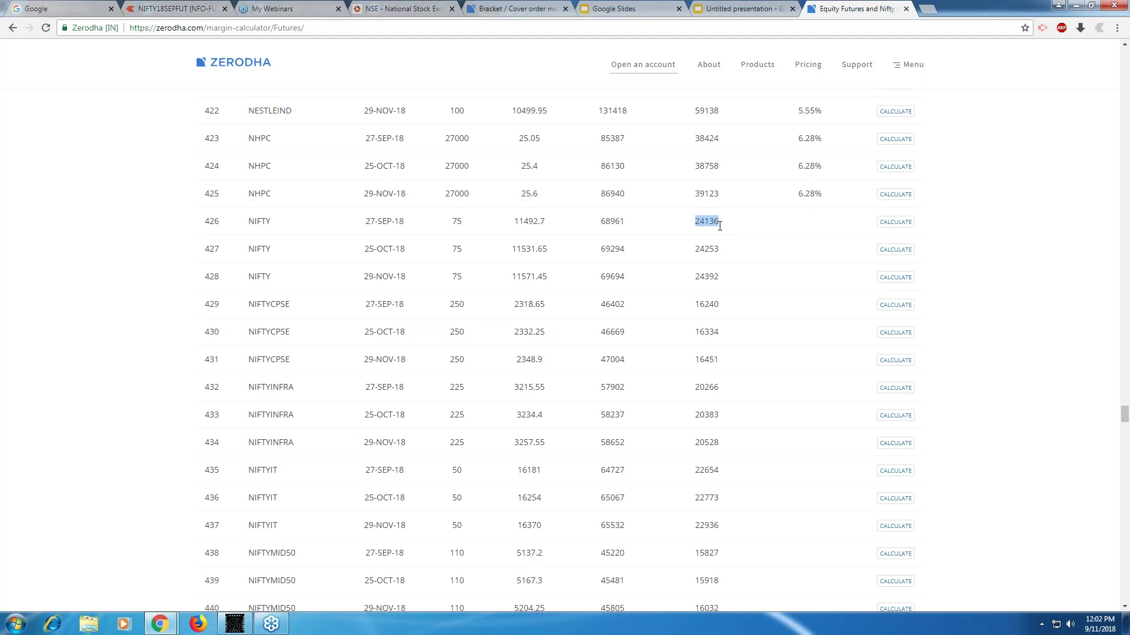
Switch back to Kite and cancel the open NIFTY SEP FUT bracket sell order.
{"action": "left_click", "coordinate": [178, 13]}
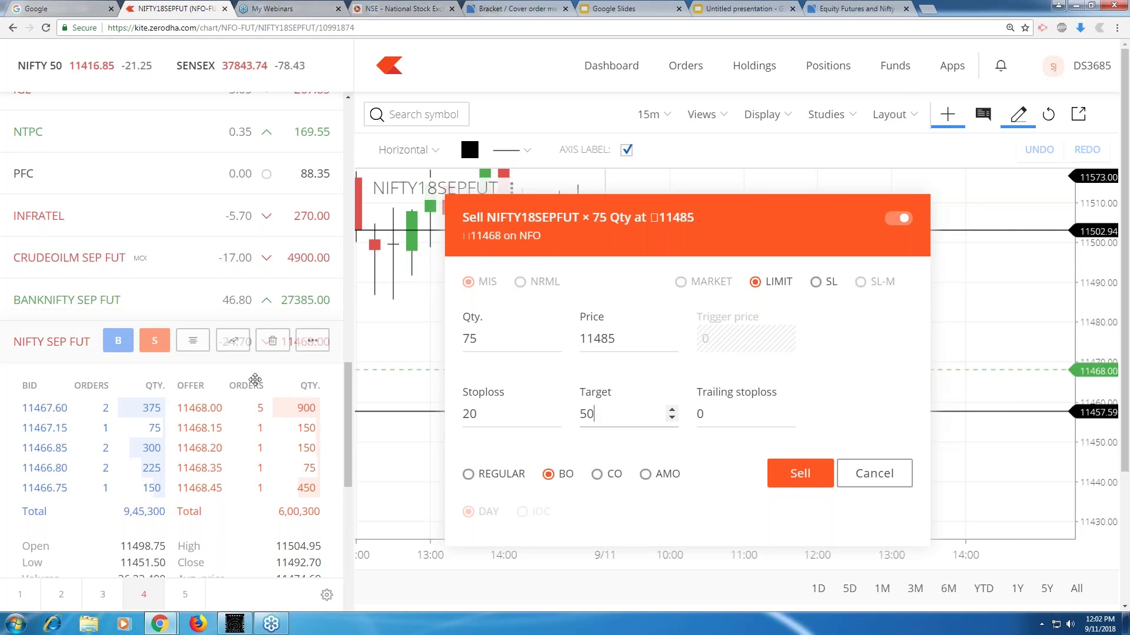
{"action": "scroll", "coordinate": [349, 477], "scroll_direction": "down", "scroll_amount": 5}
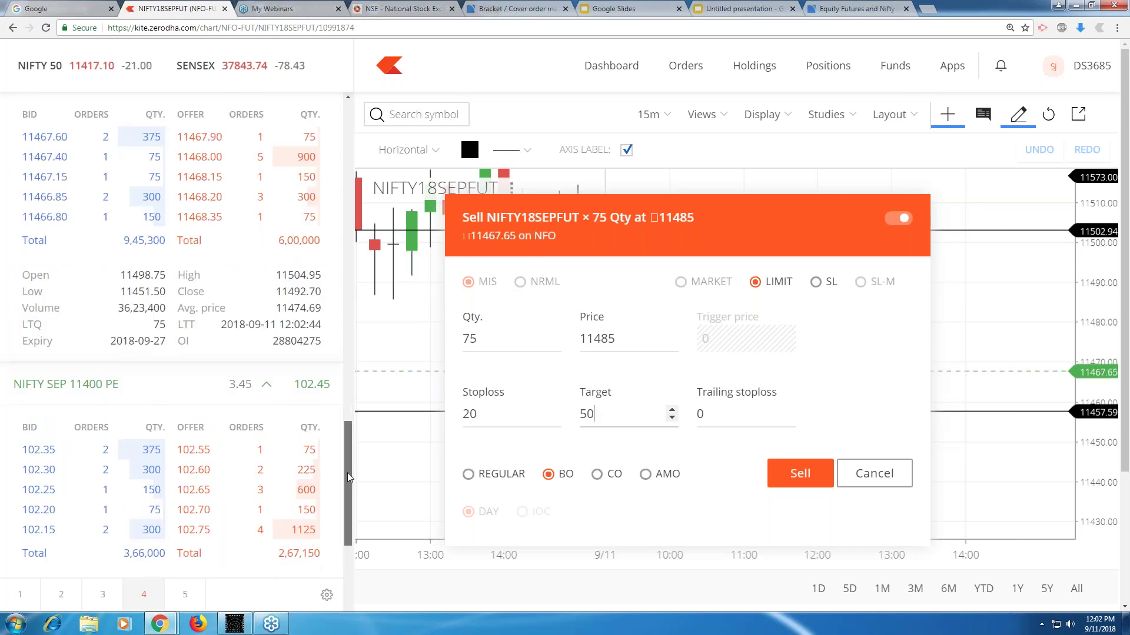
{"action": "scroll", "coordinate": [348, 478], "scroll_direction": "down", "scroll_amount": 1}
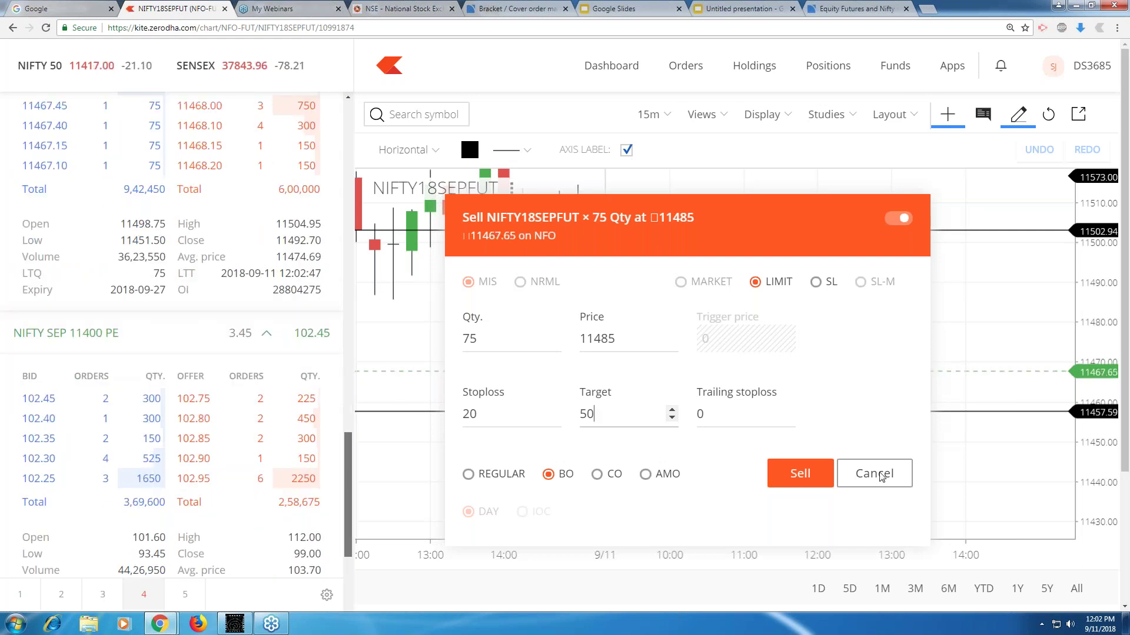
{"action": "left_click", "coordinate": [876, 475]}
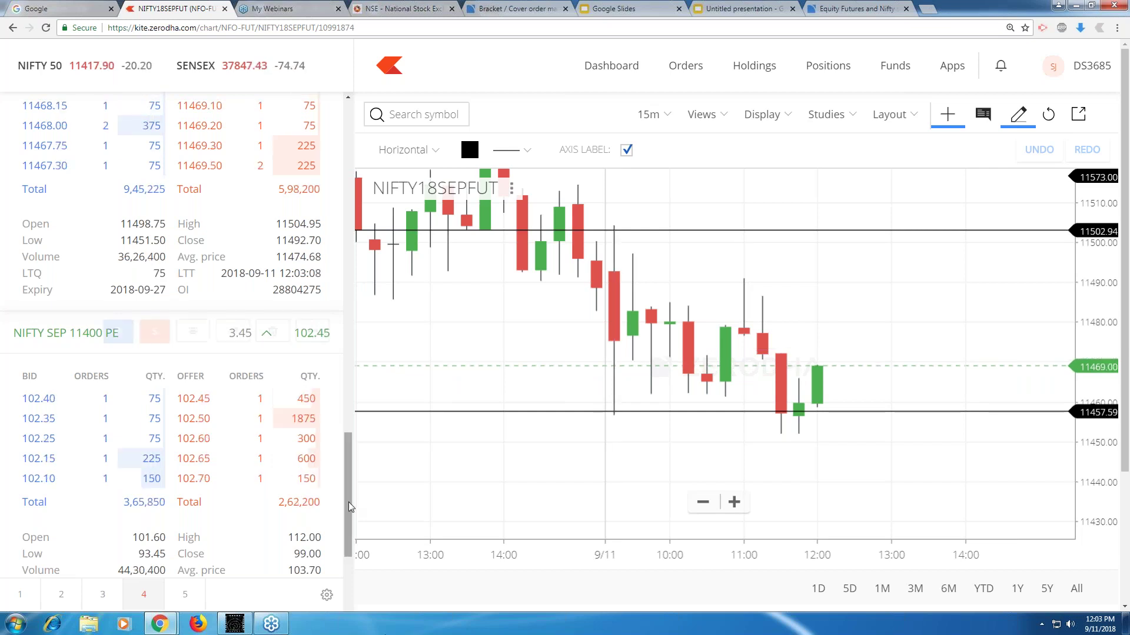
{"action": "left_click_drag", "start_coordinate": [349, 507], "coordinate": [348, 562]}
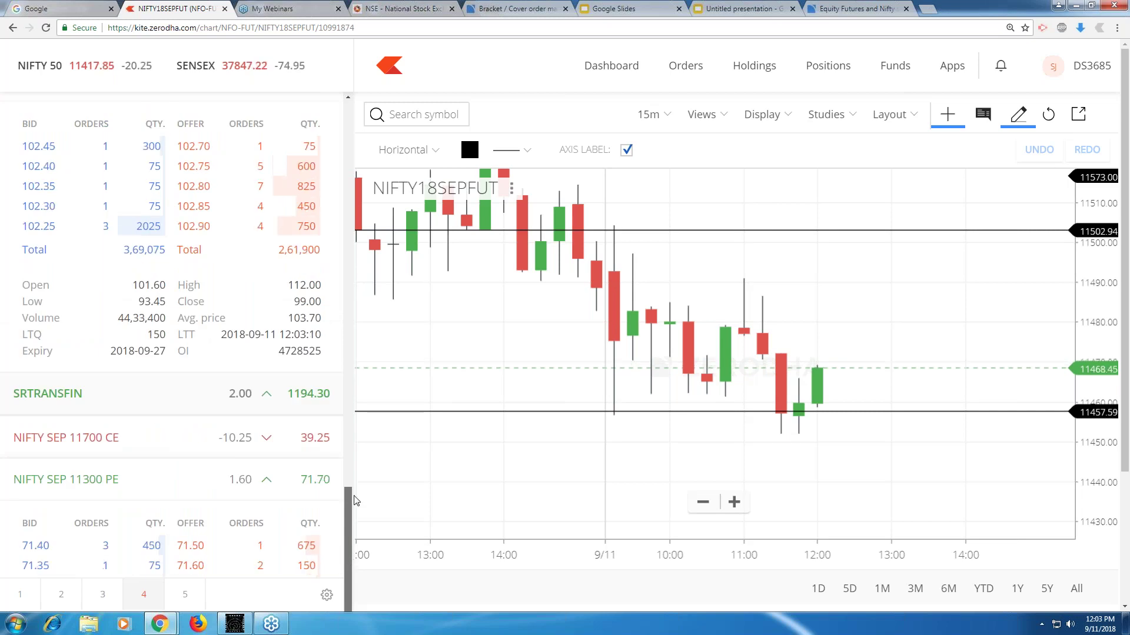
{"action": "scroll", "coordinate": [355, 497], "scroll_direction": "up", "scroll_amount": 5}
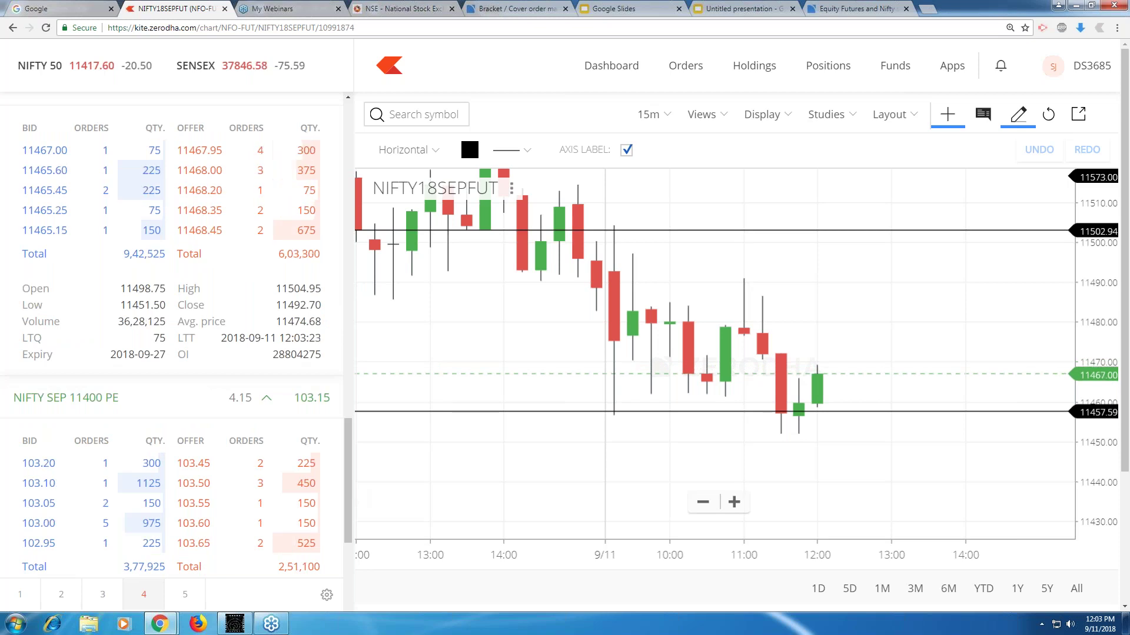
{"action": "mouse_move", "coordinate": [335, 399]}
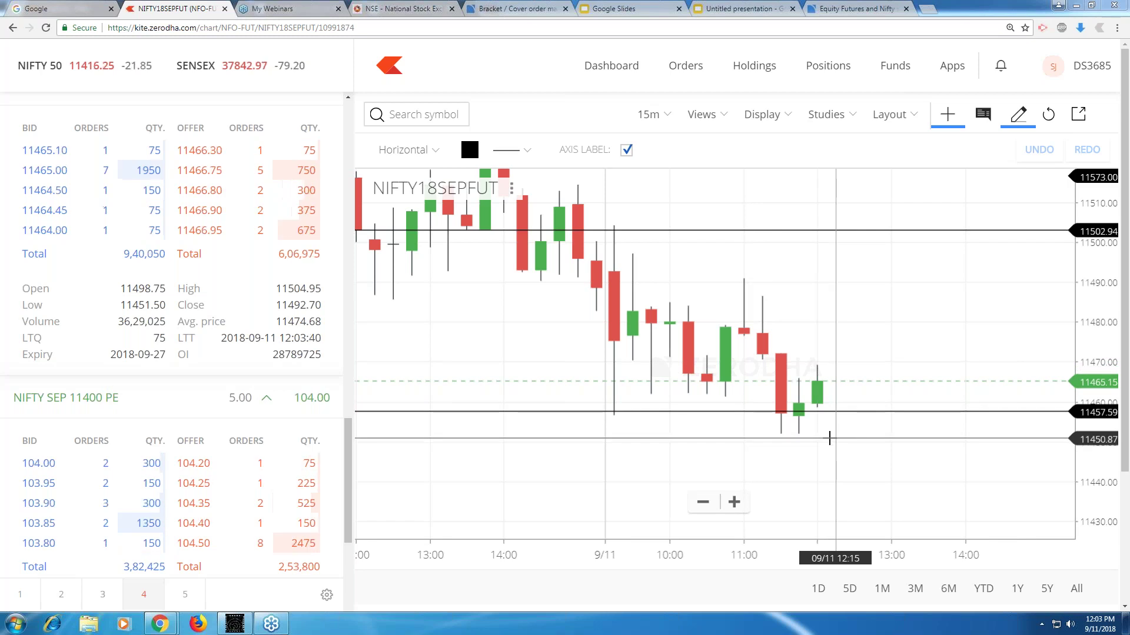
Add a horizontal line at 11450.87 to the NIFTY18SEPFUT chart, and clear all drawings from the chart.
{"action": "left_click", "coordinate": [830, 439]}
{"action": "scroll", "coordinate": [842, 447], "scroll_direction": "down", "scroll_amount": 3}
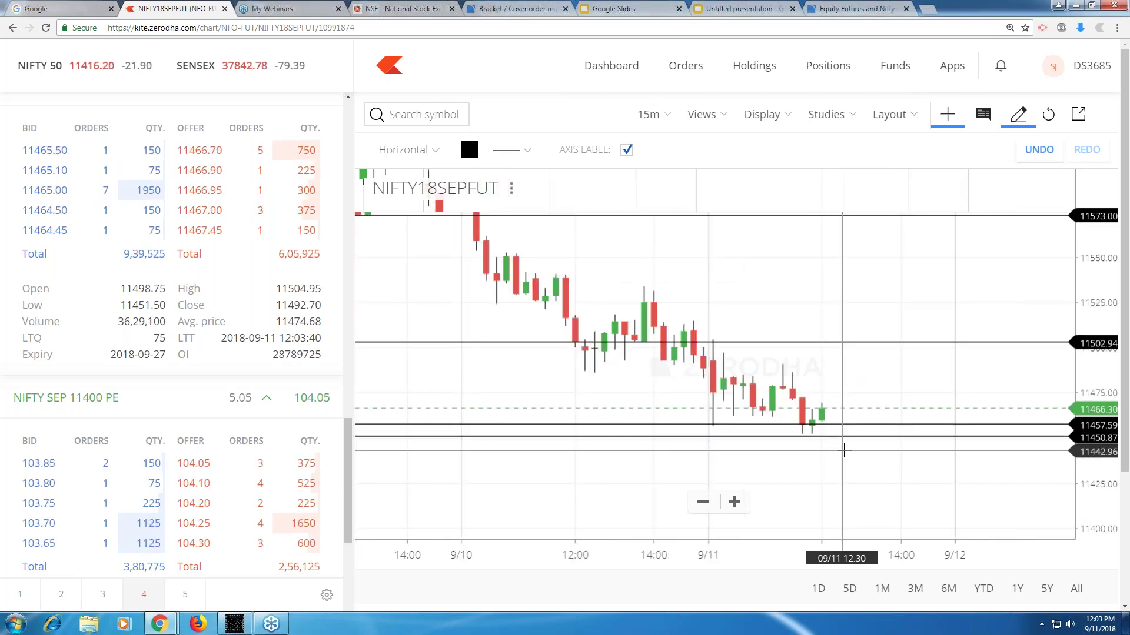
{"action": "scroll", "coordinate": [844, 450], "scroll_direction": "down", "scroll_amount": 3}
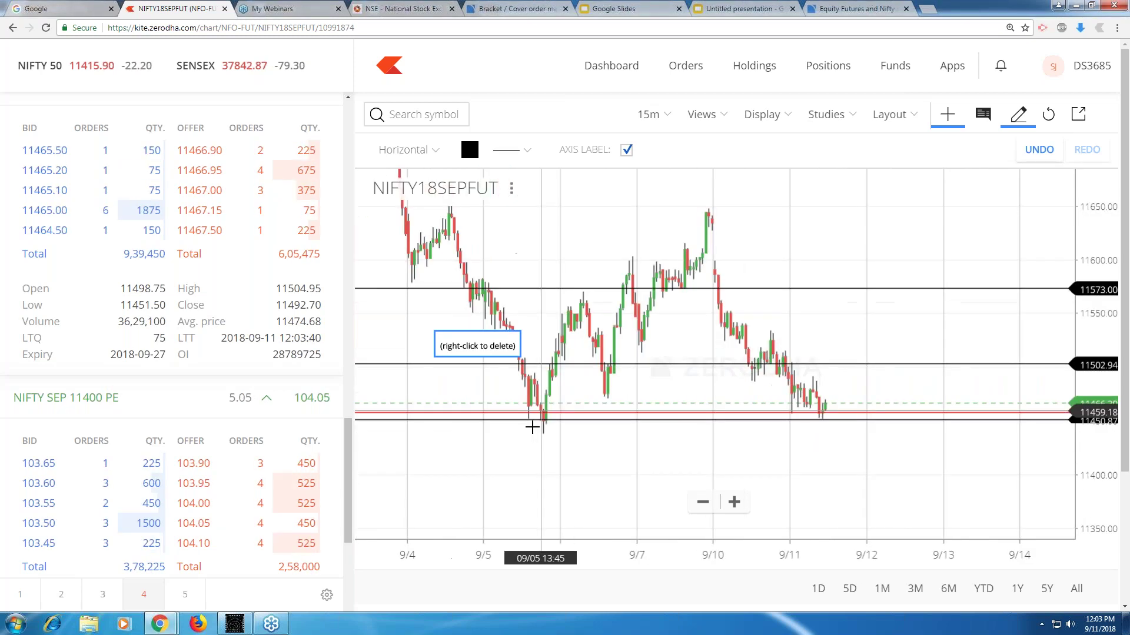
{"action": "left_click", "coordinate": [432, 153]}
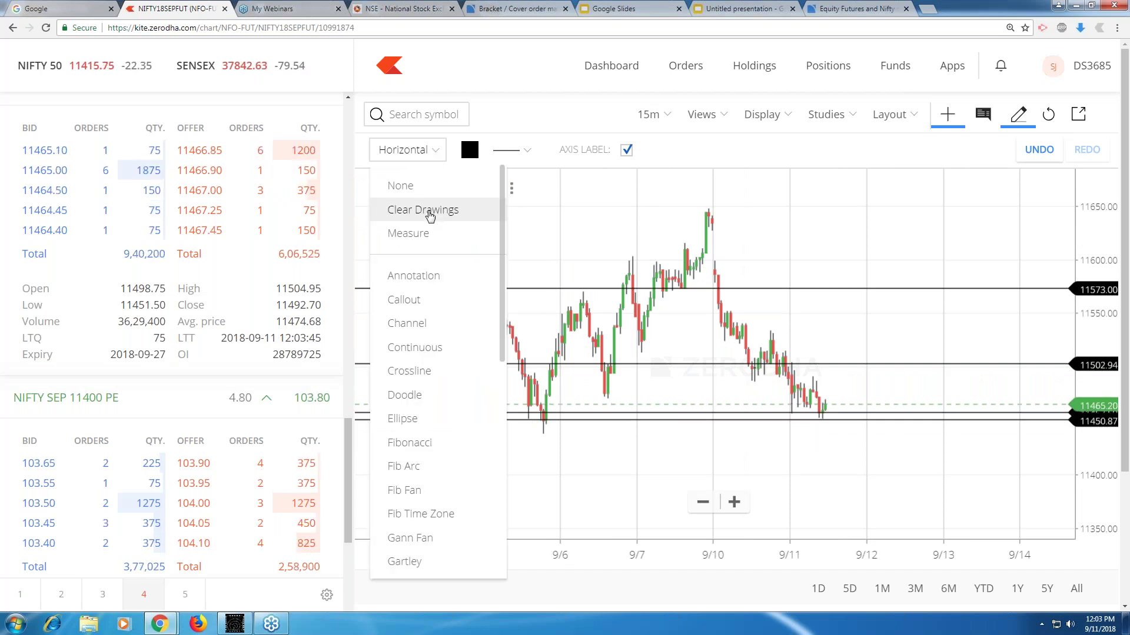
{"action": "left_click", "coordinate": [429, 211]}
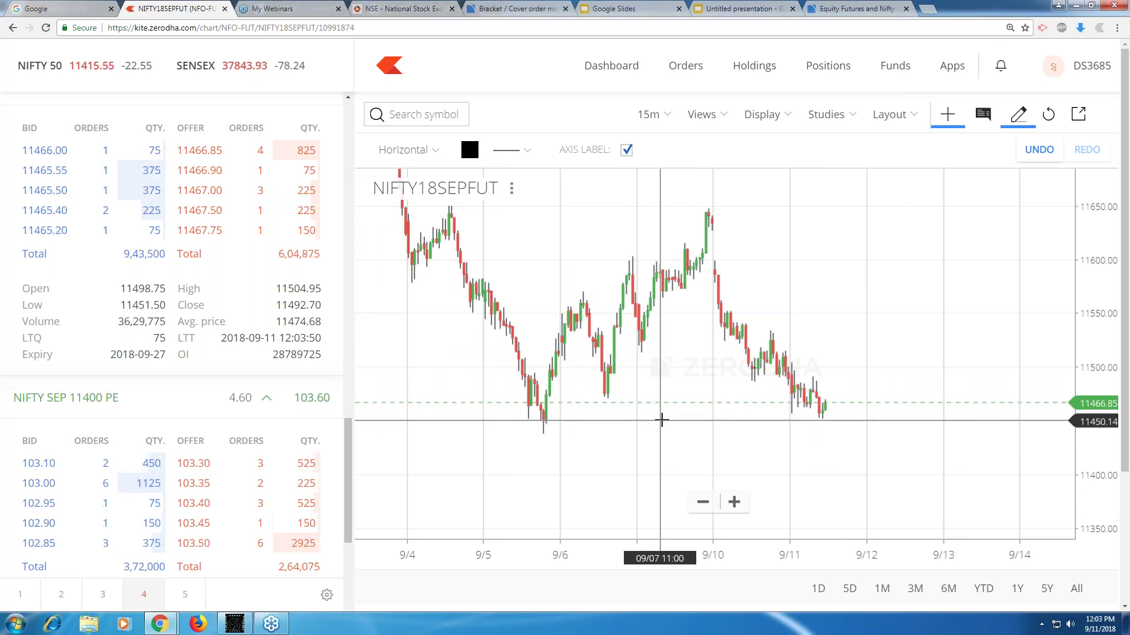
Draw horizontal lines at 11450.14 and 11422.94 on the NIFTY18SEPFUT chart.
{"action": "left_click", "coordinate": [661, 422]}
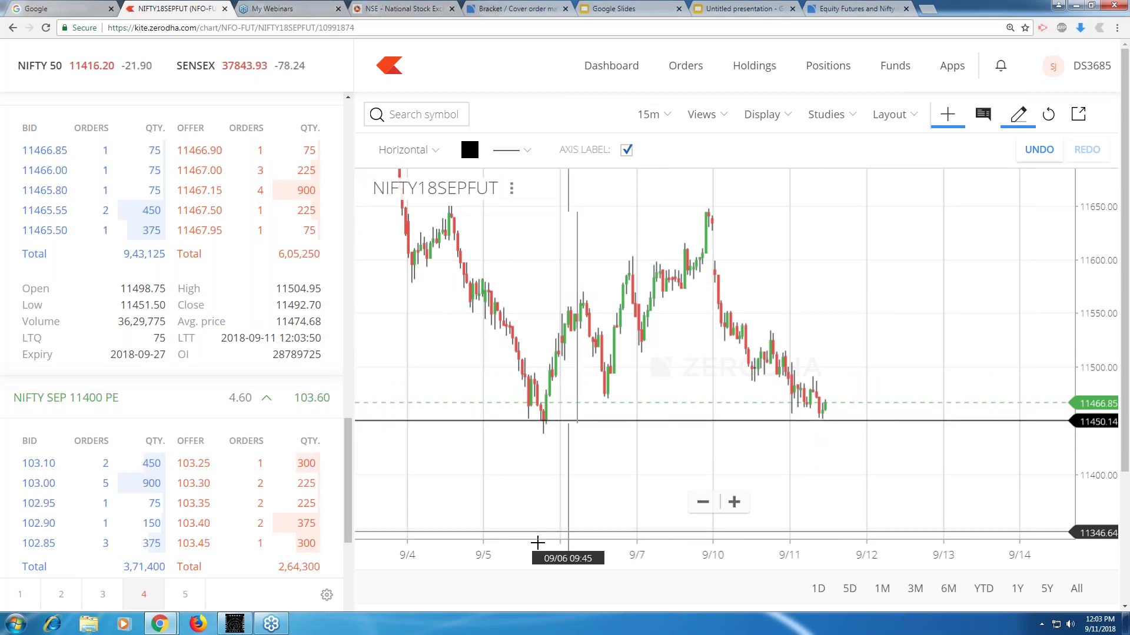
{"action": "scroll", "coordinate": [845, 430], "scroll_direction": "up", "scroll_amount": 5}
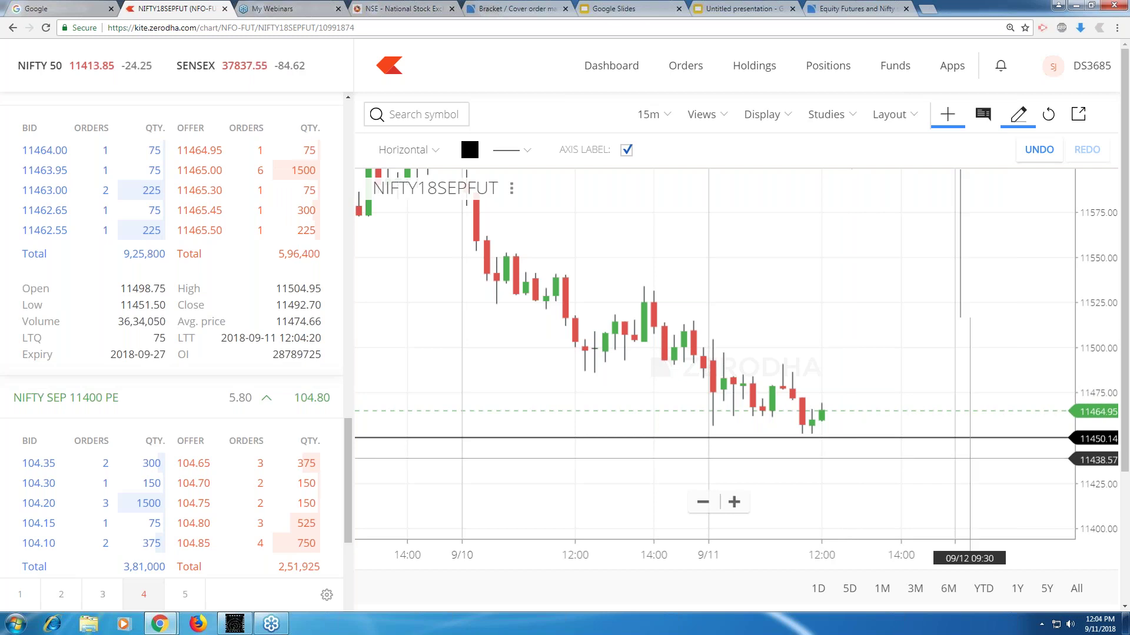
{"action": "left_click_drag", "start_coordinate": [970, 459], "coordinate": [947, 345]}
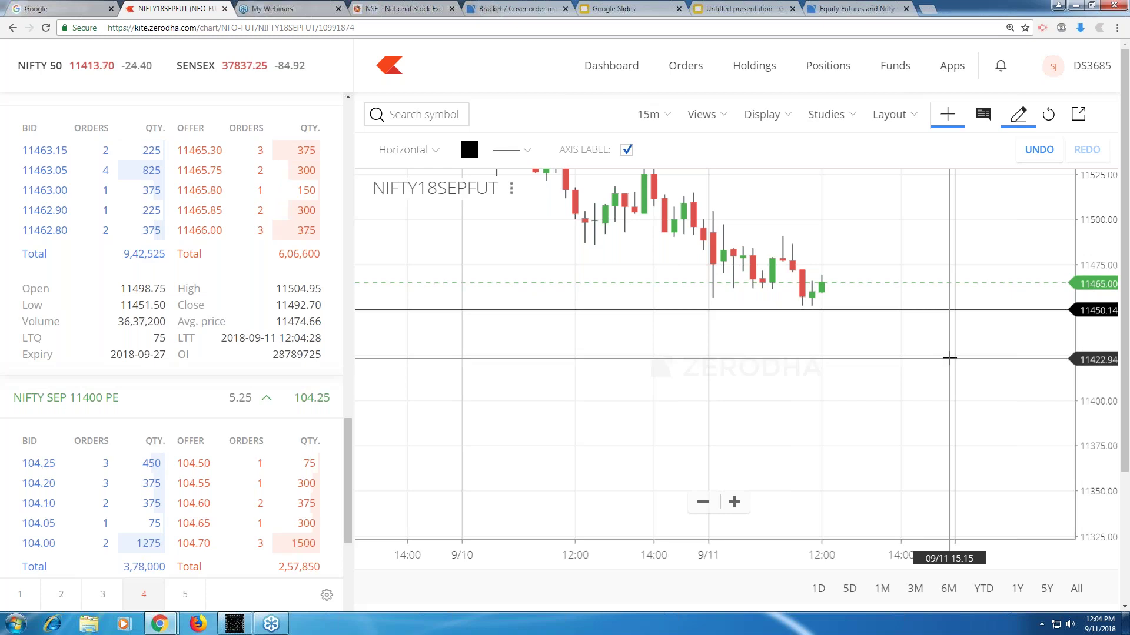
{"action": "left_click", "coordinate": [949, 358]}
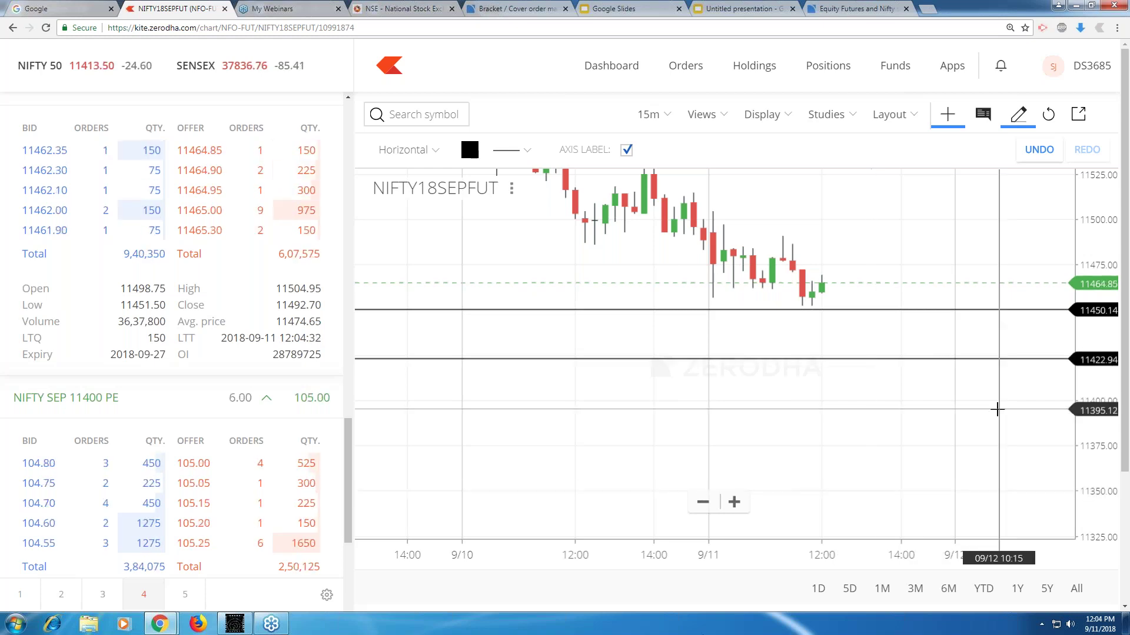
Check the open positions, and reopen the NIFTY SEP FUT chart from the watchlist.
{"action": "scroll", "coordinate": [997, 410], "scroll_direction": "down", "scroll_amount": 2}
{"action": "left_click", "coordinate": [834, 70]}
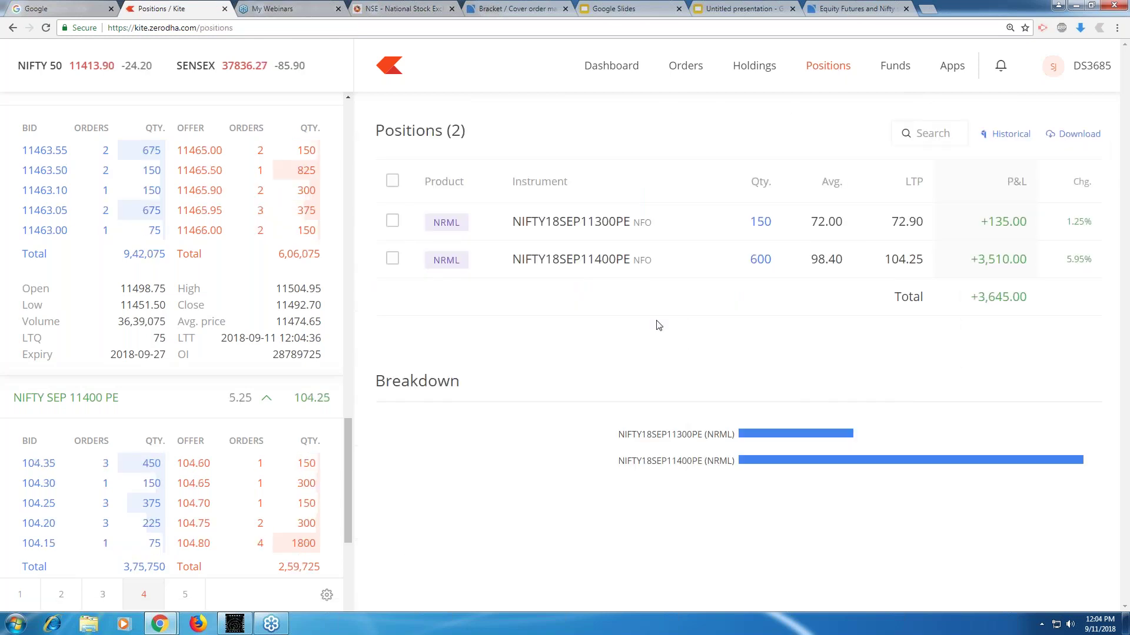
{"action": "scroll", "coordinate": [357, 395], "scroll_direction": "up", "scroll_amount": 4}
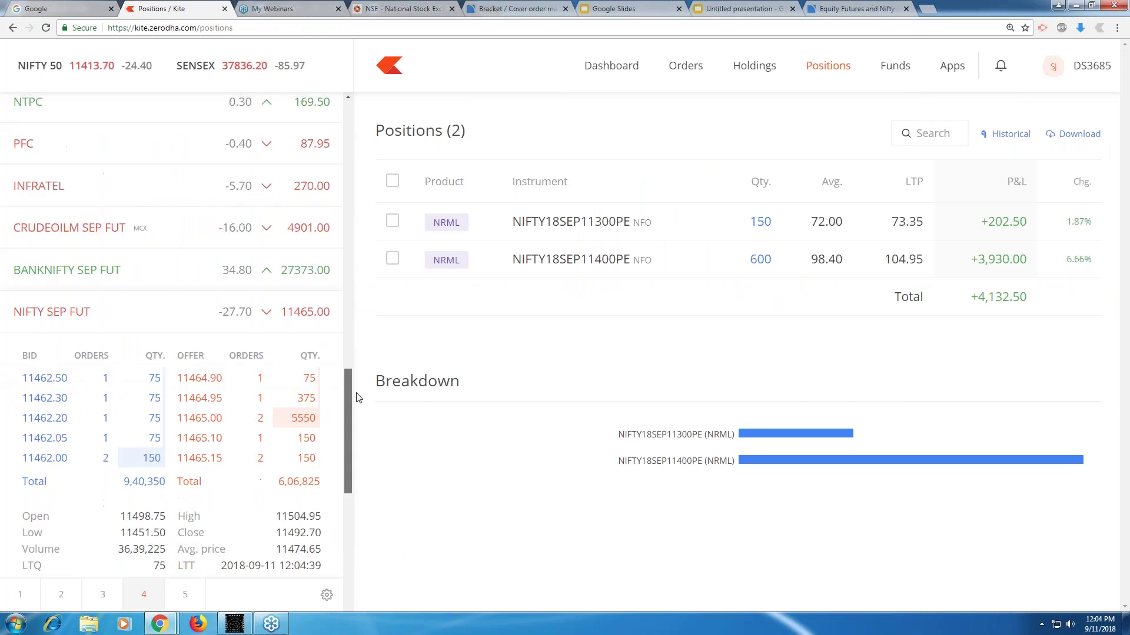
{"action": "scroll", "coordinate": [233, 347], "scroll_direction": "up", "scroll_amount": 1}
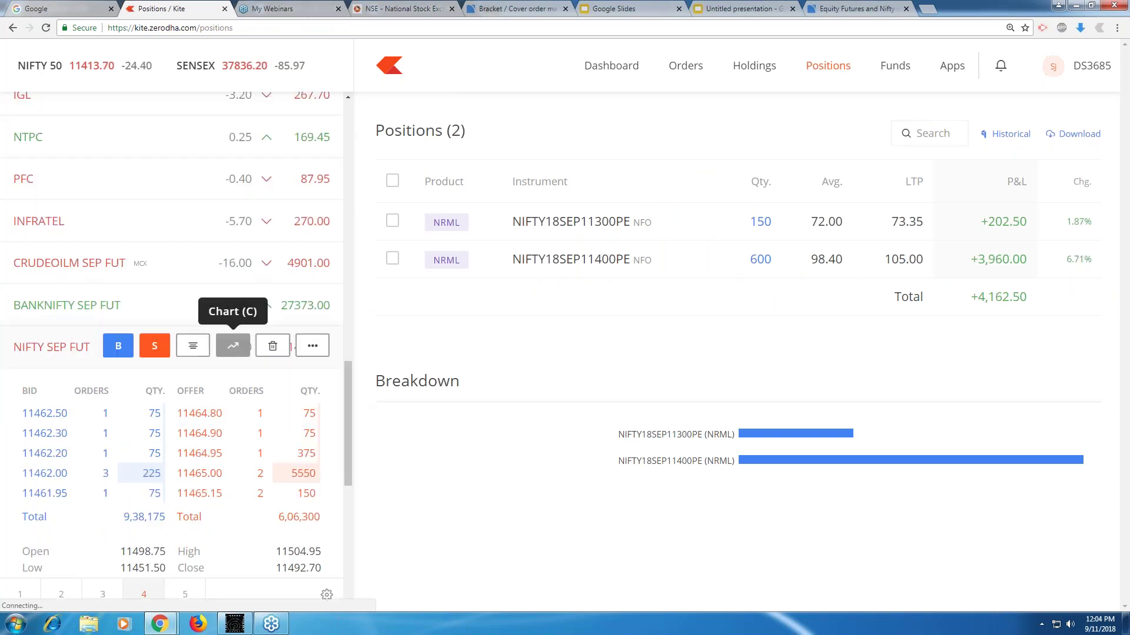
{"action": "left_click", "coordinate": [233, 346]}
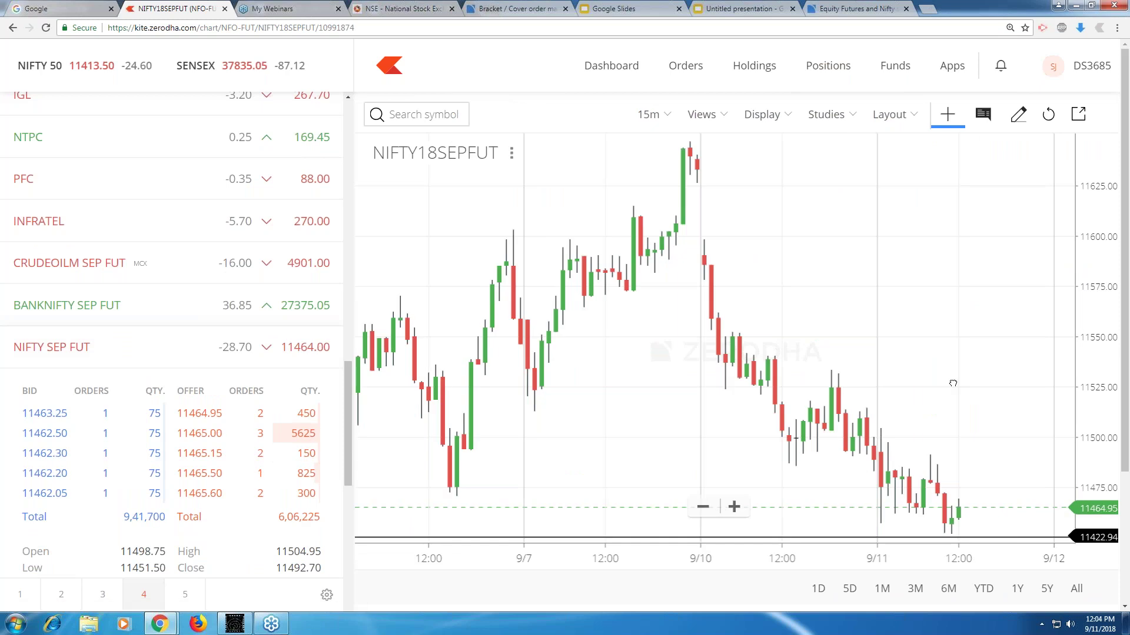
Examine the latest 15-minute candles on the NIFTY18SEPFUT chart against the horizontal line at 11450.14.
{"action": "left_click_drag", "start_coordinate": [953, 383], "coordinate": [633, 364]}
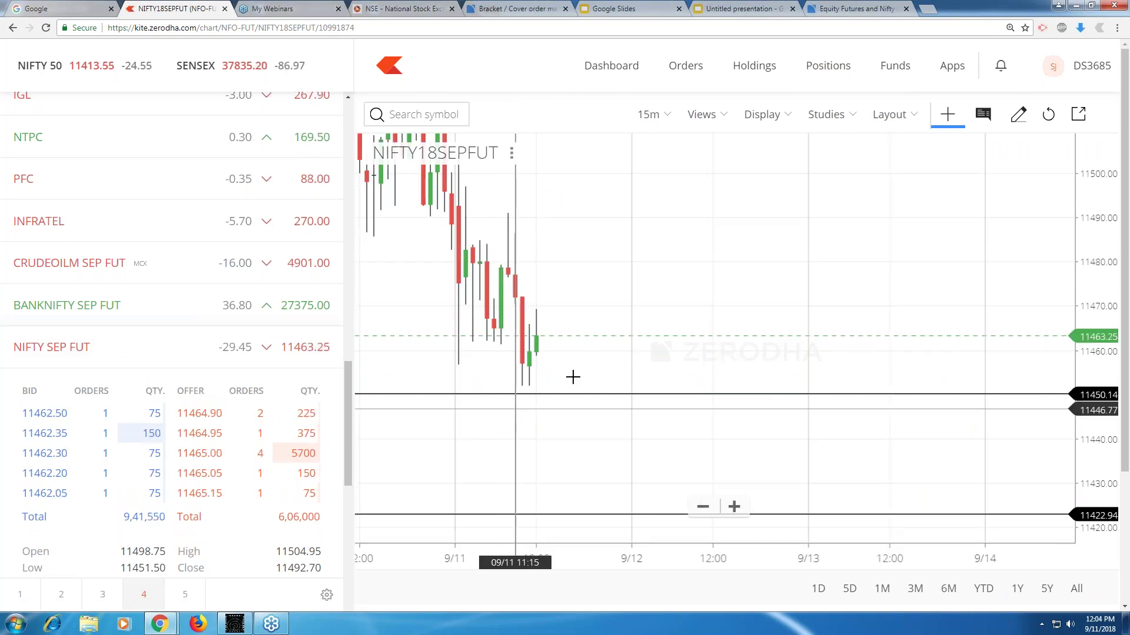
{"action": "scroll", "coordinate": [588, 347], "scroll_direction": "up", "scroll_amount": 3}
{"action": "scroll", "coordinate": [588, 347], "scroll_direction": "up", "scroll_amount": 2}
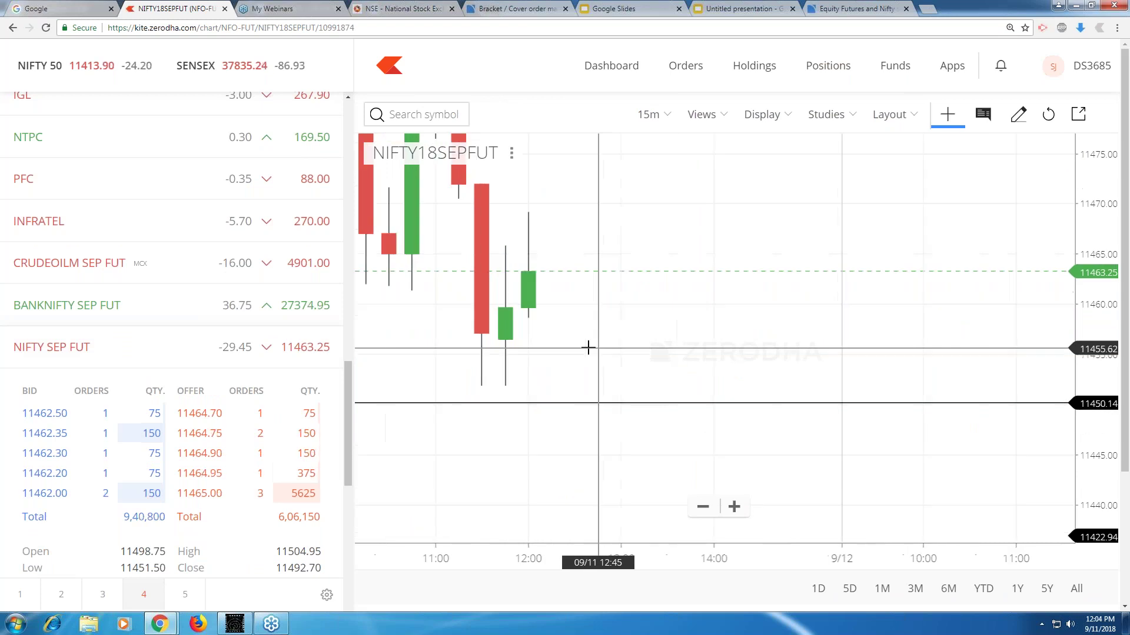
{"action": "right_click", "coordinate": [608, 404]}
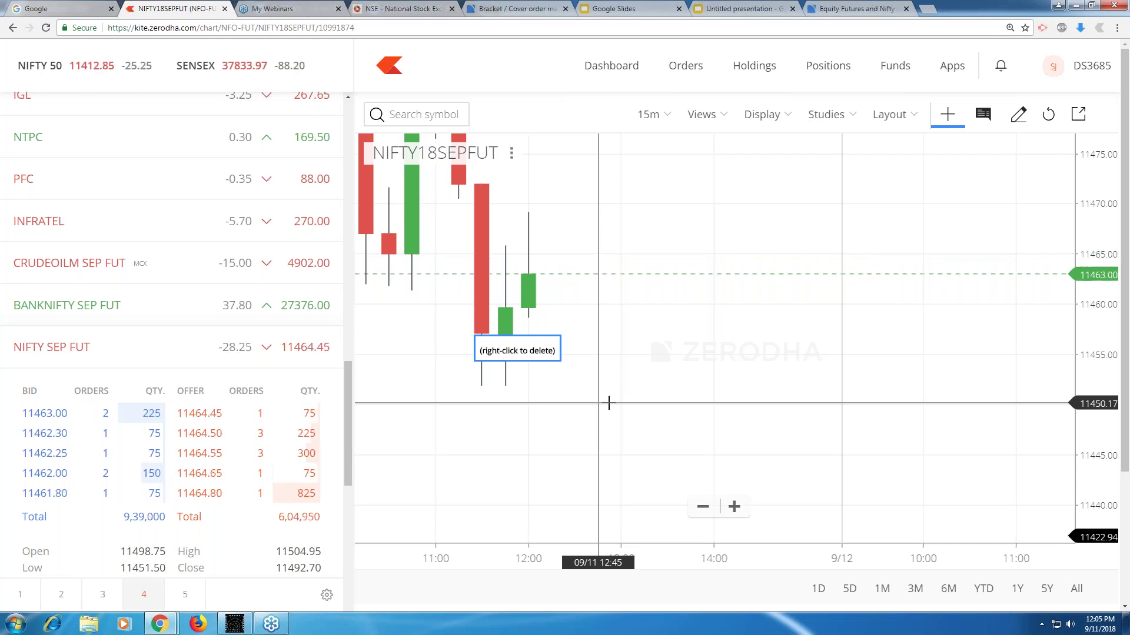
{"action": "scroll", "coordinate": [953, 353], "scroll_direction": "up", "scroll_amount": 2}
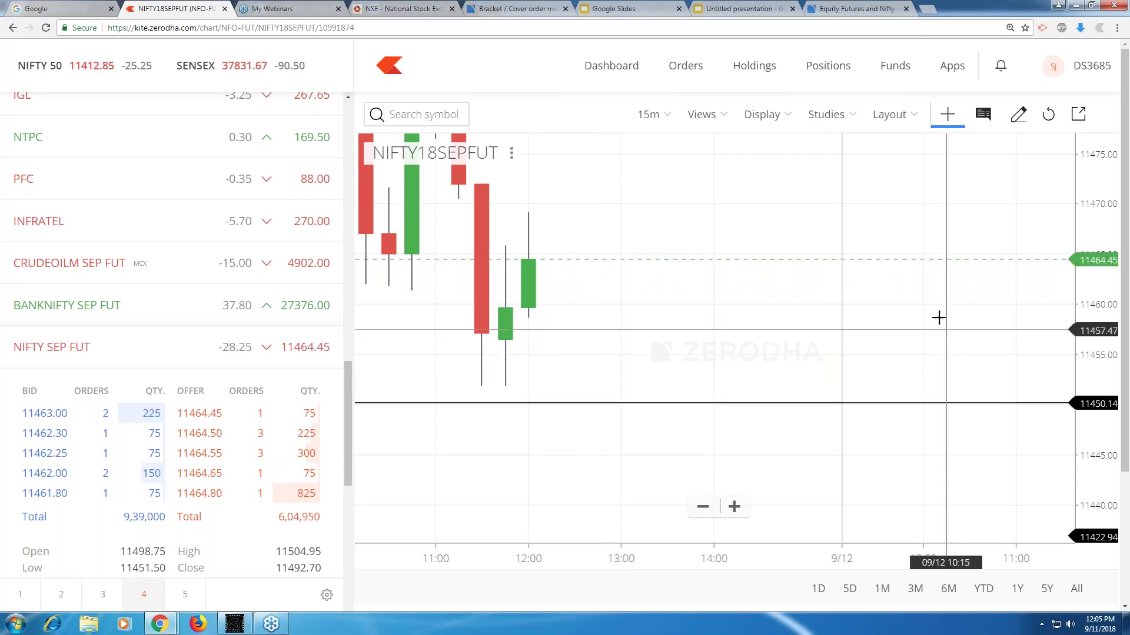
{"action": "scroll", "coordinate": [652, 366], "scroll_direction": "up", "scroll_amount": 1}
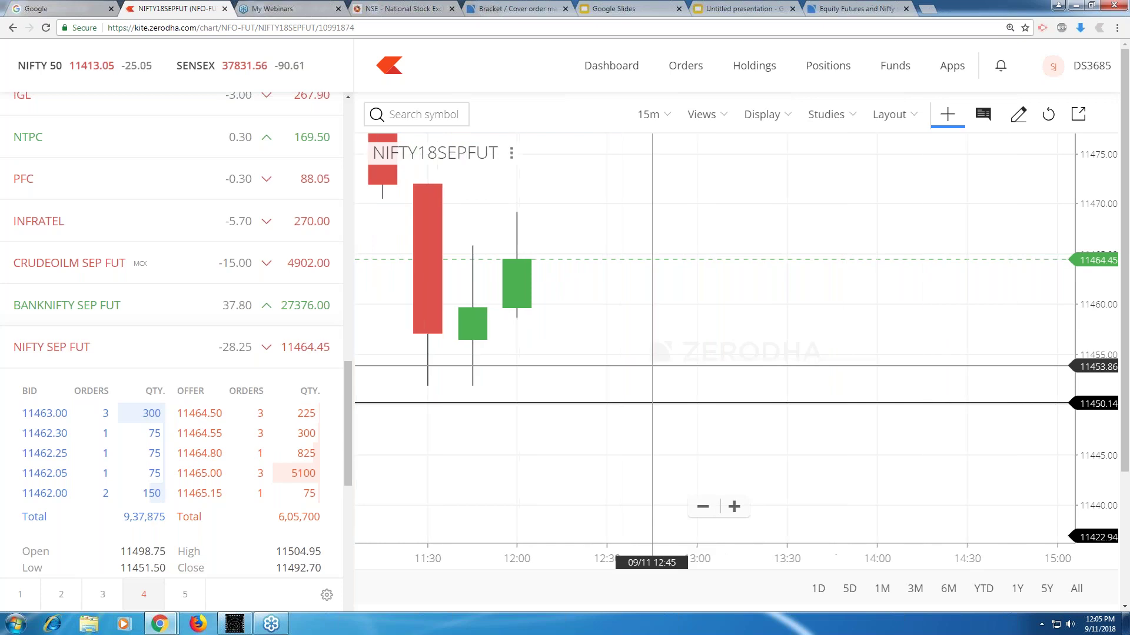
{"action": "left_click_drag", "start_coordinate": [652, 366], "coordinate": [817, 372]}
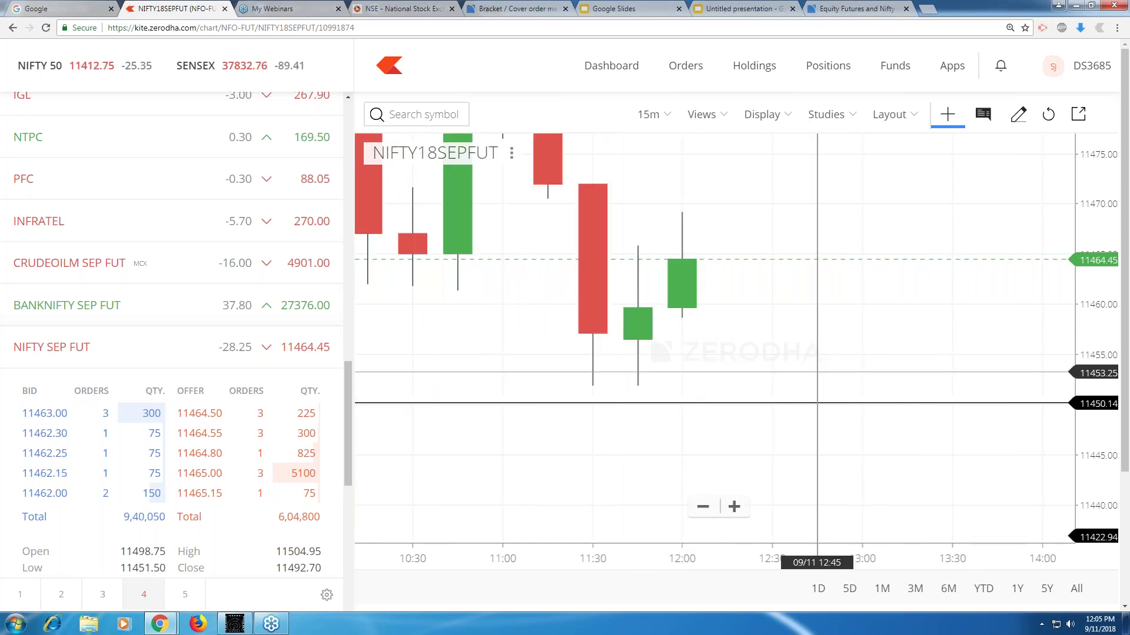